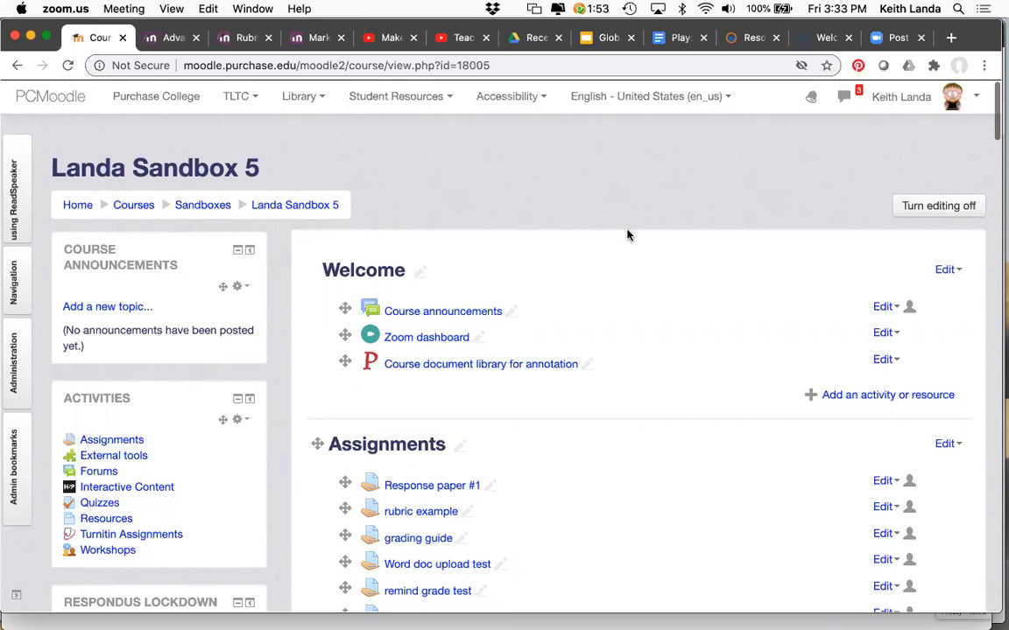
# Step: Add a VoiceThread activity to the Welcome section of the course
pyautogui.scroll(-1, 652, 251)
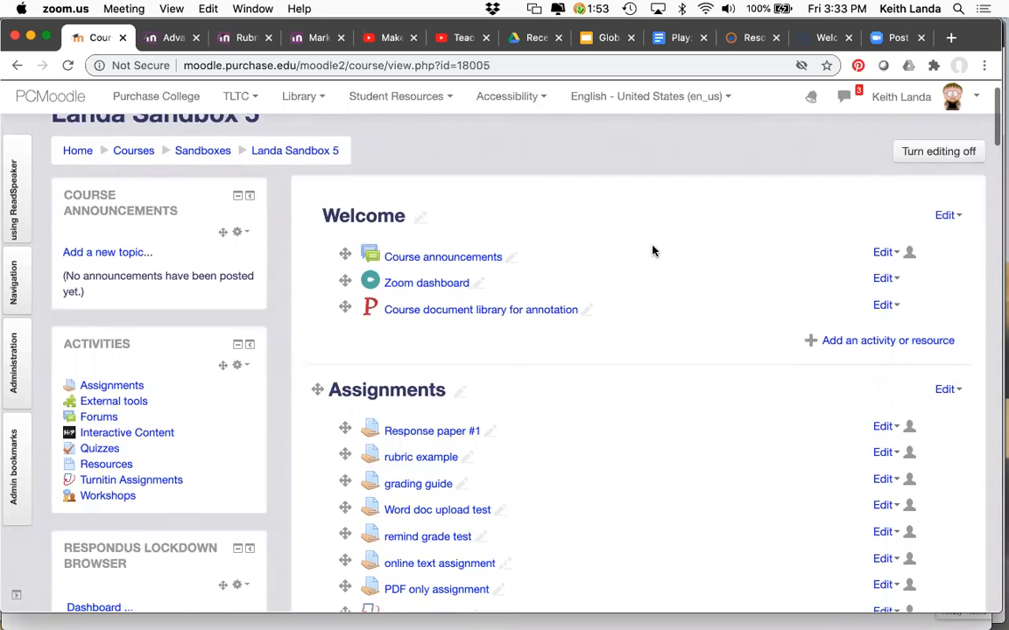
pyautogui.scroll(1, 652, 251)
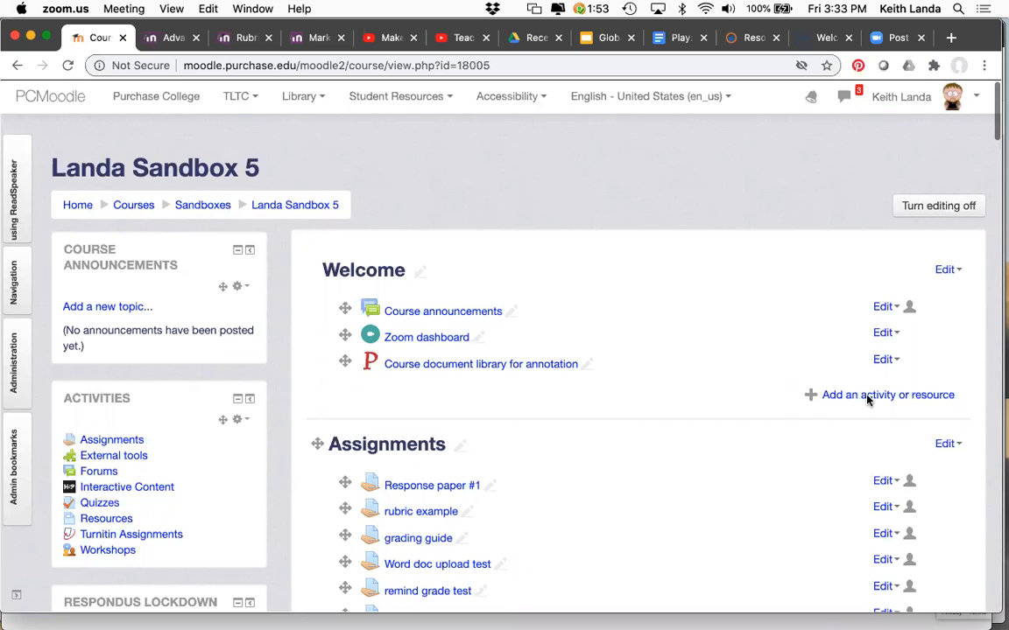
pyautogui.click(723, 455)
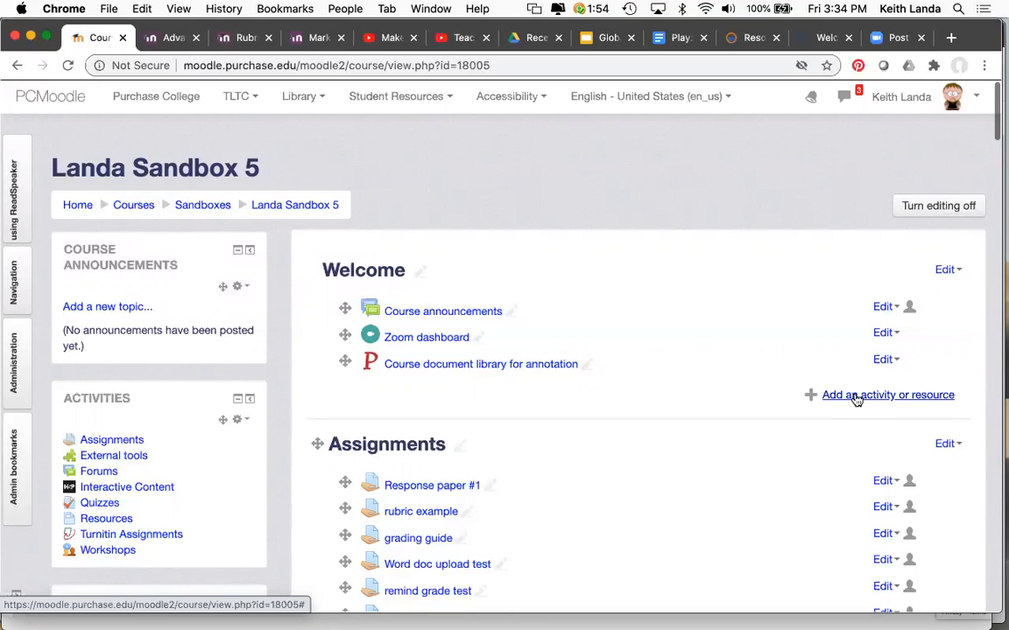
pyautogui.click(856, 396)
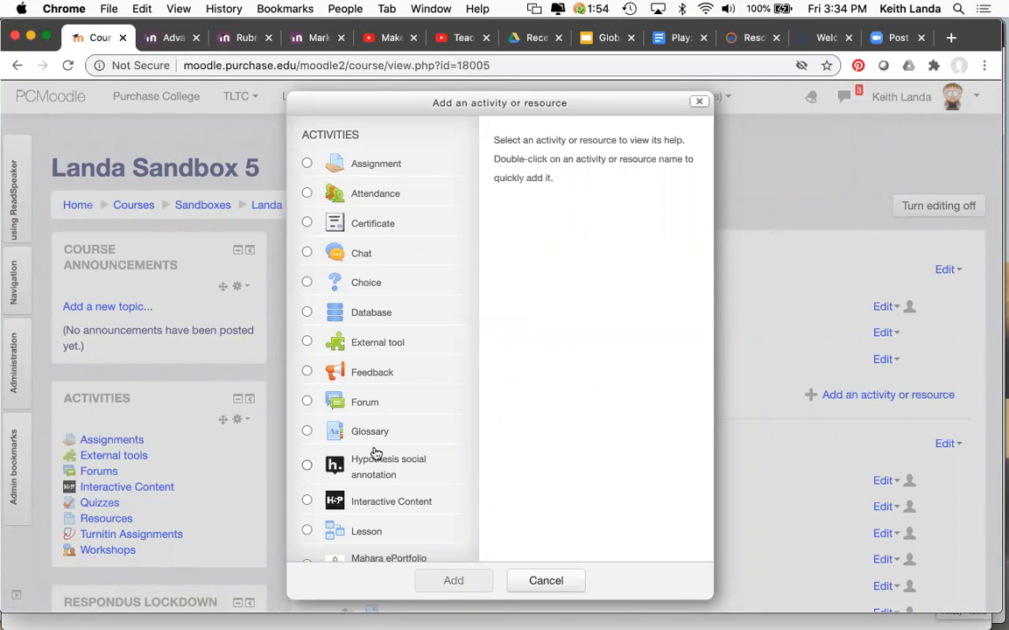
pyautogui.scroll(-8, 374, 453)
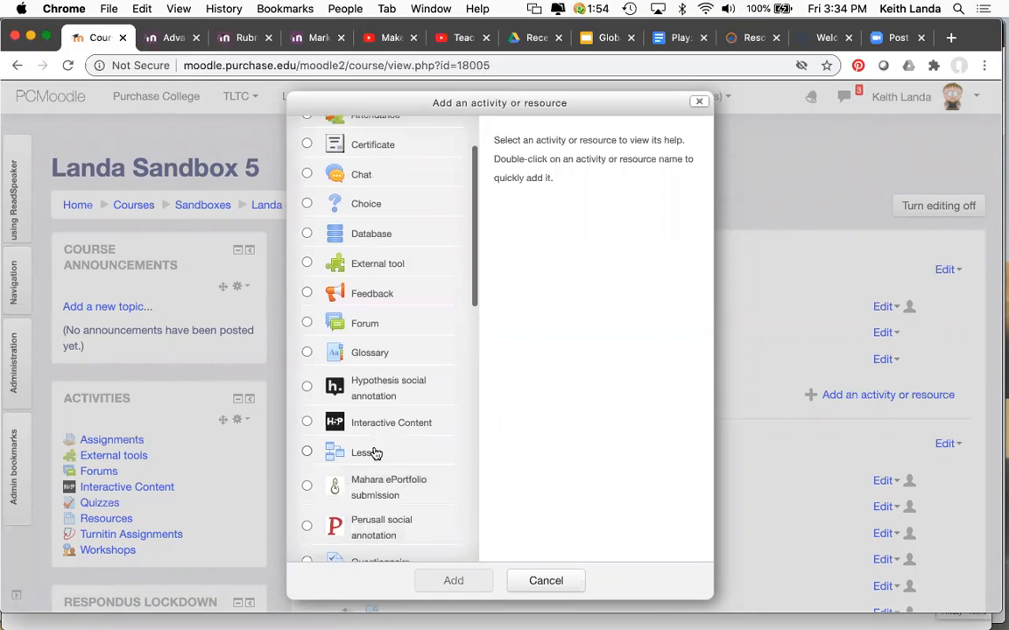
pyautogui.scroll(-7, 375, 452)
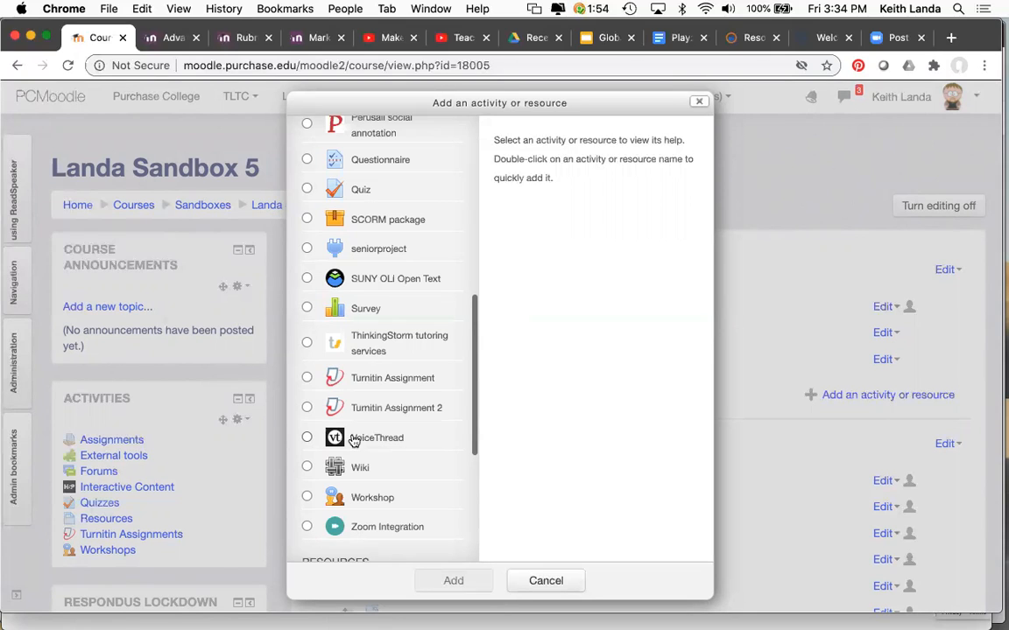
pyautogui.click(307, 438)
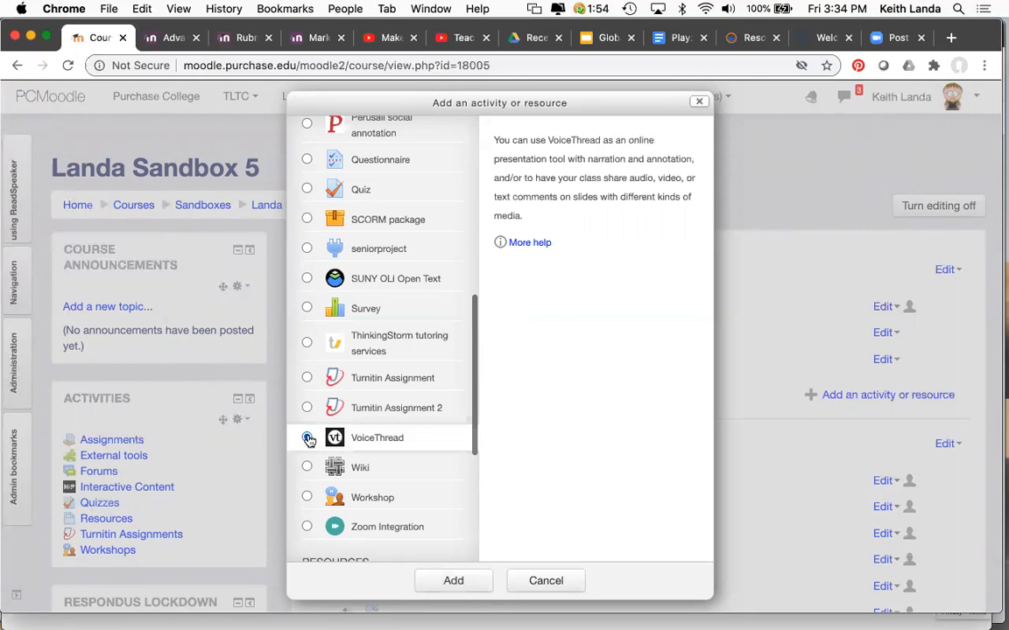
pyautogui.click(460, 581)
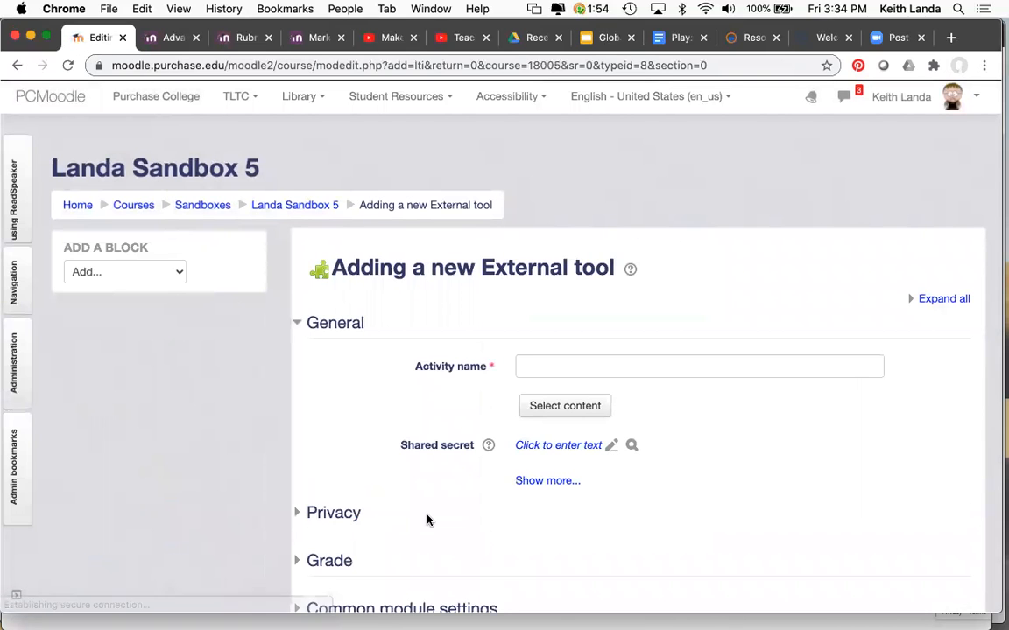
# Step: Name the activity "week 5 photo submissions" and review its privacy options
pyautogui.click(549, 368)
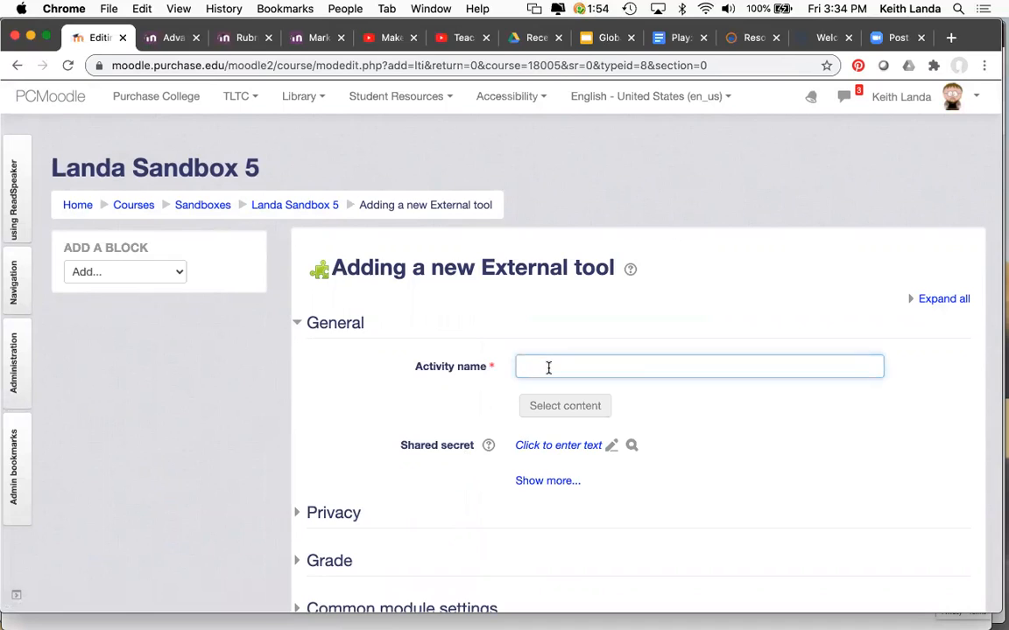
pyautogui.write('week 5 photo s')
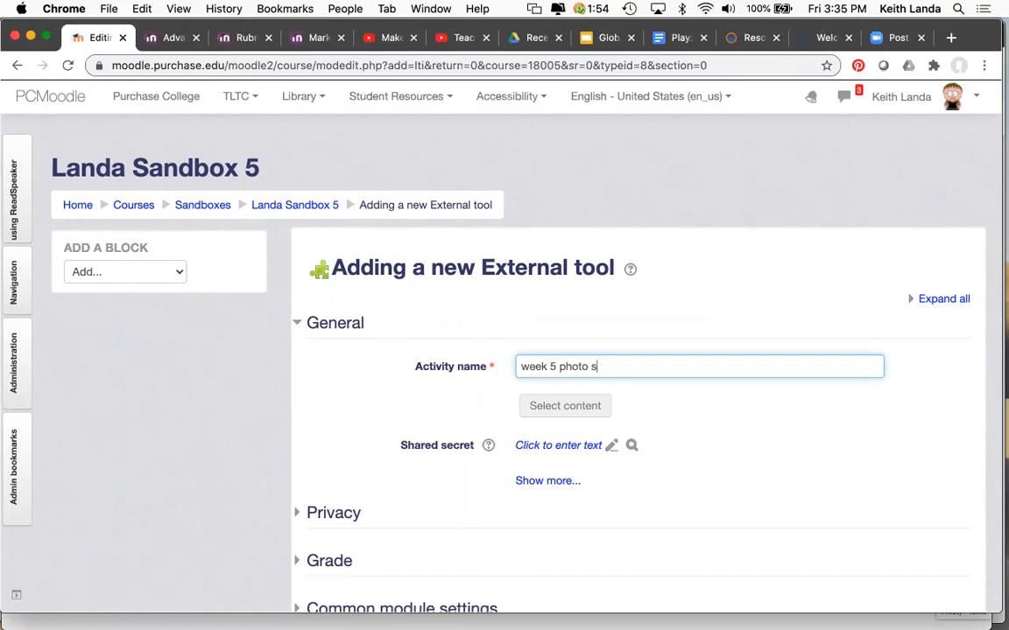
pyautogui.write('ubmissions')
pyautogui.scroll(-3, 417, 496)
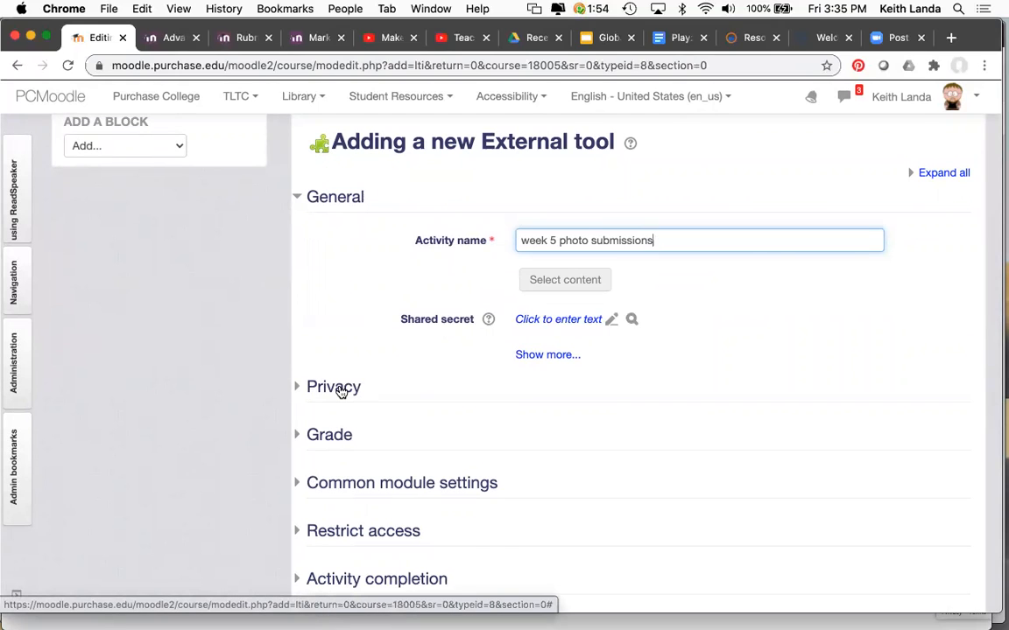
pyautogui.click(340, 389)
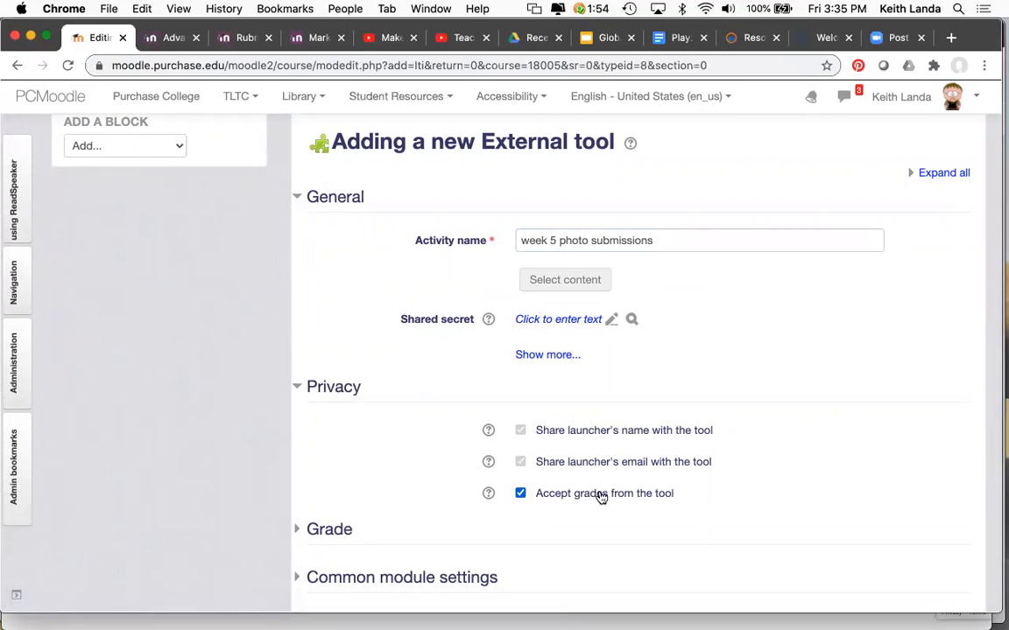
pyautogui.click(323, 388)
# Step: Set the activity's maximum grade to 10 and look over the grade category choices, keeping Not categorized
pyautogui.click(309, 436)
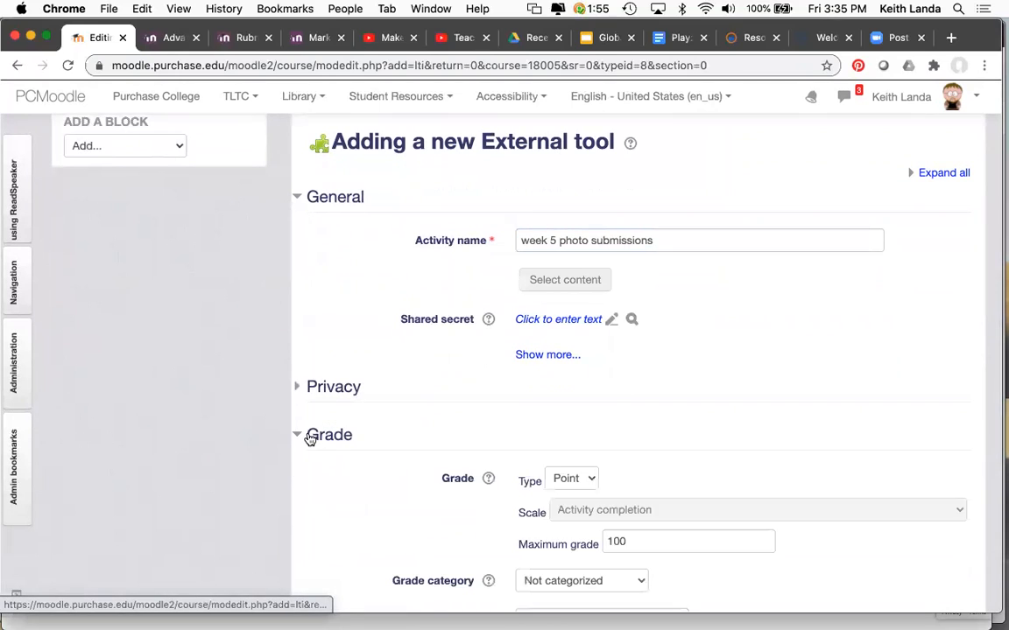
pyautogui.click(648, 543)
pyautogui.press('BackSpace')
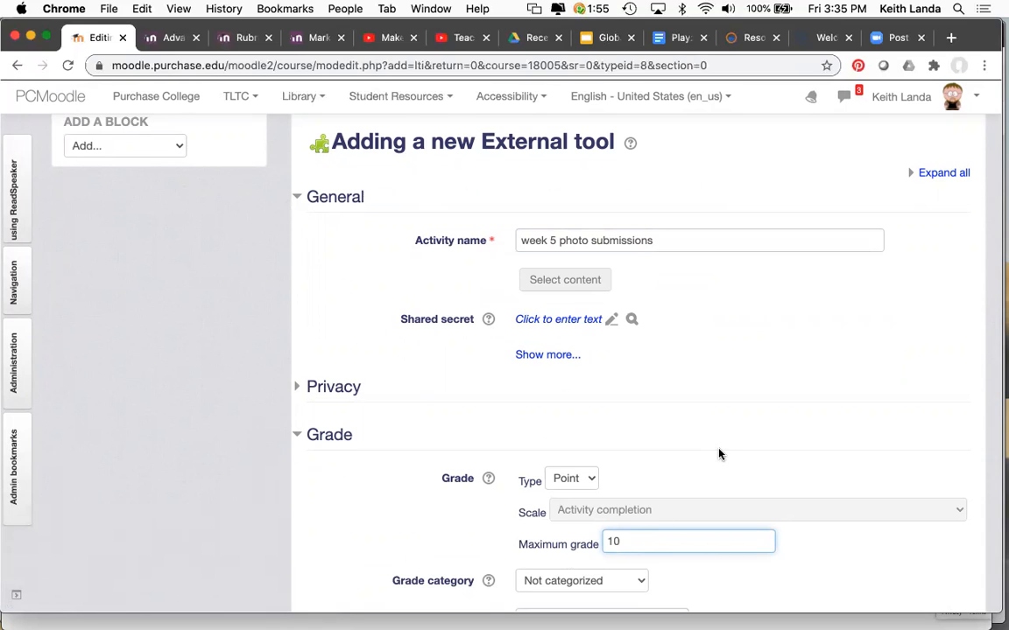
pyautogui.scroll(-2, 718, 452)
pyautogui.click(628, 507)
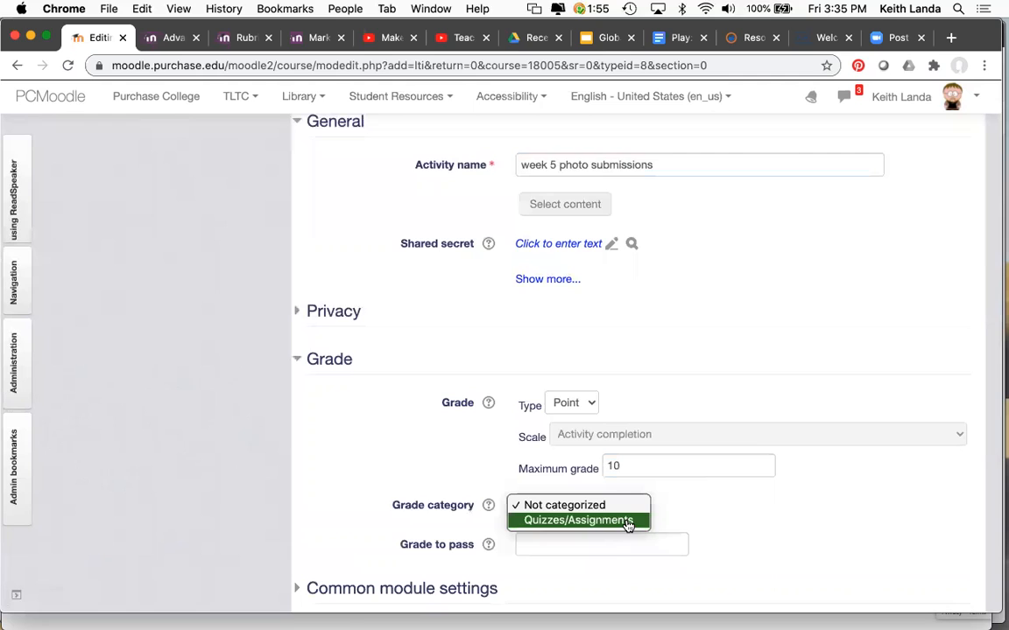
pyautogui.click(676, 507)
pyautogui.scroll(-1, 679, 510)
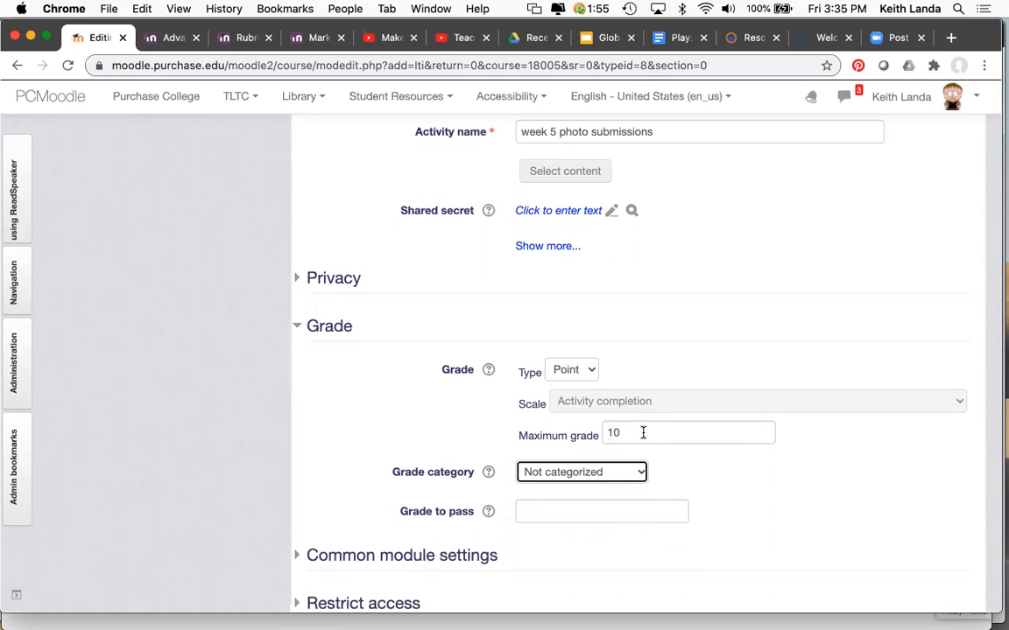
# Step: Save the week 5 photo submissions activity and return to the course page
pyautogui.scroll(5, 643, 432)
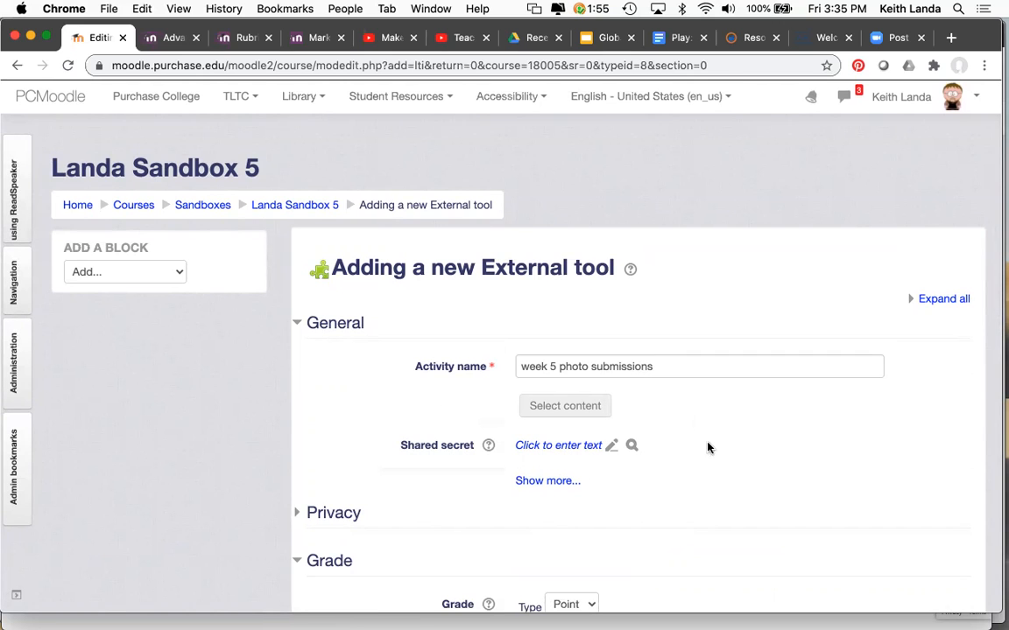
pyautogui.scroll(-2, 709, 448)
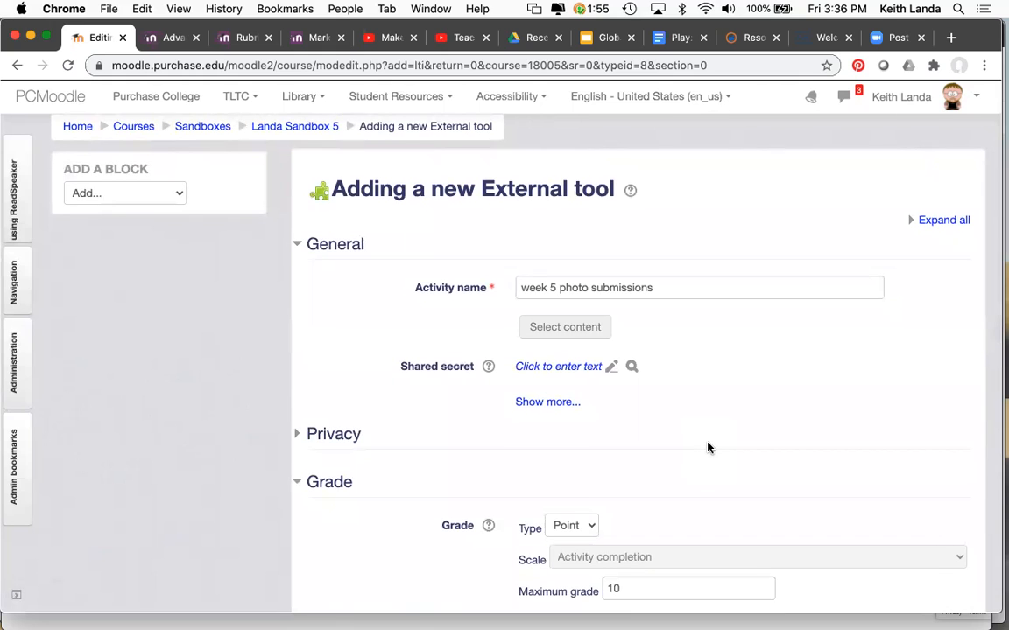
pyautogui.scroll(-2, 709, 448)
pyautogui.scroll(-10, 709, 447)
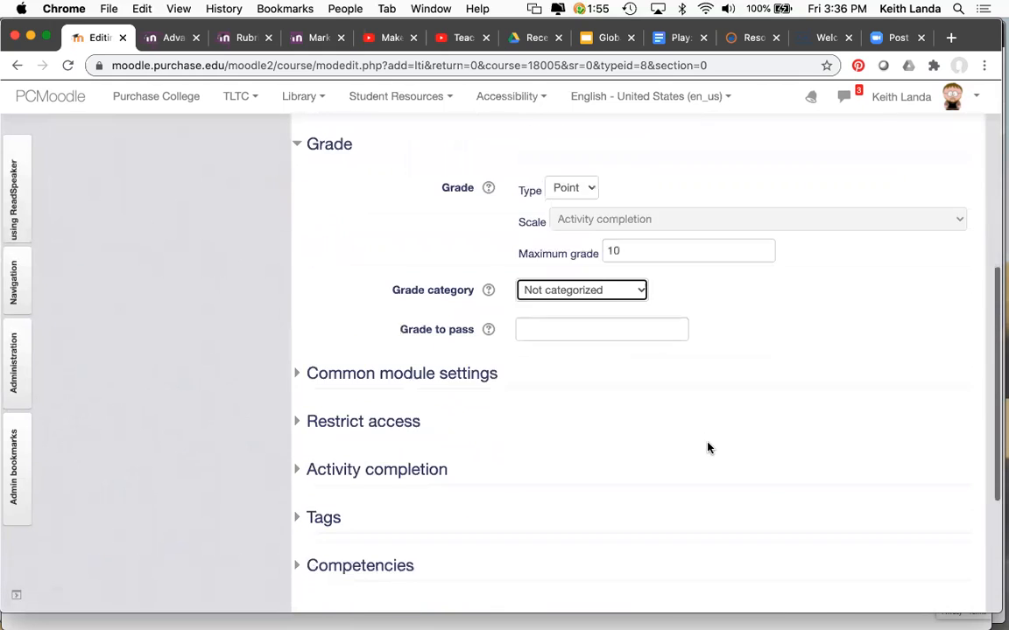
pyautogui.scroll(-2, 709, 447)
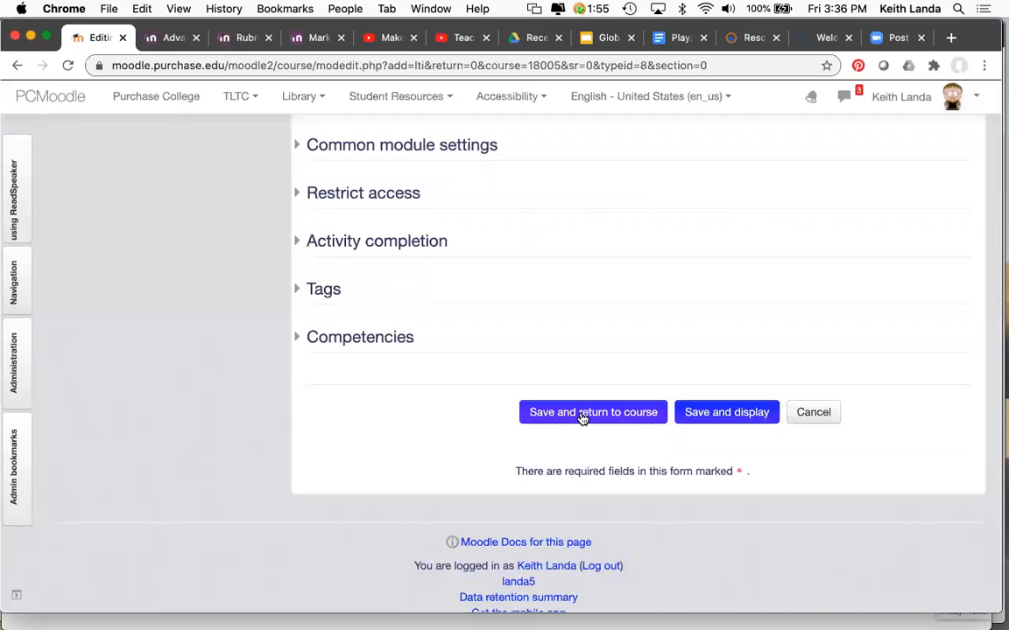
pyautogui.click(582, 412)
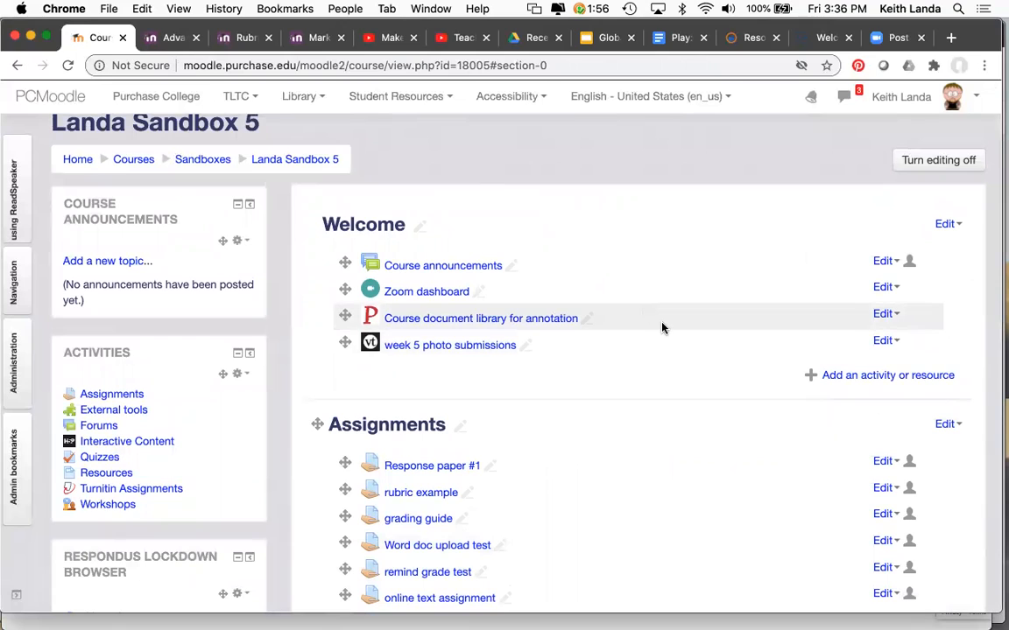
# Step: Open week 5 photo submissions and start a Create a VoiceThread assignment in the Assignment Builder
pyautogui.click(448, 345)
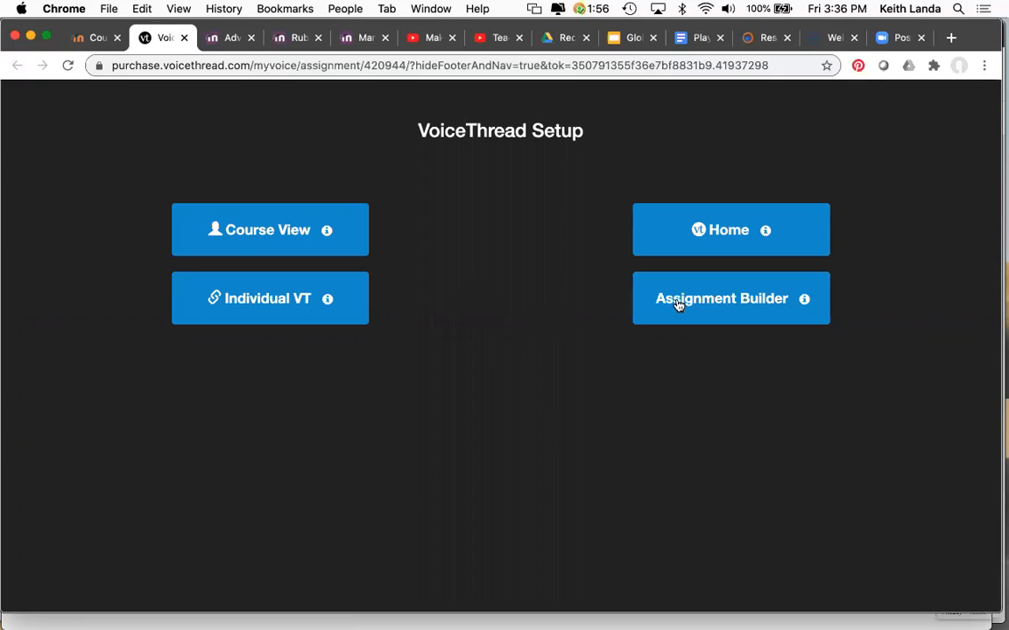
pyautogui.click(721, 303)
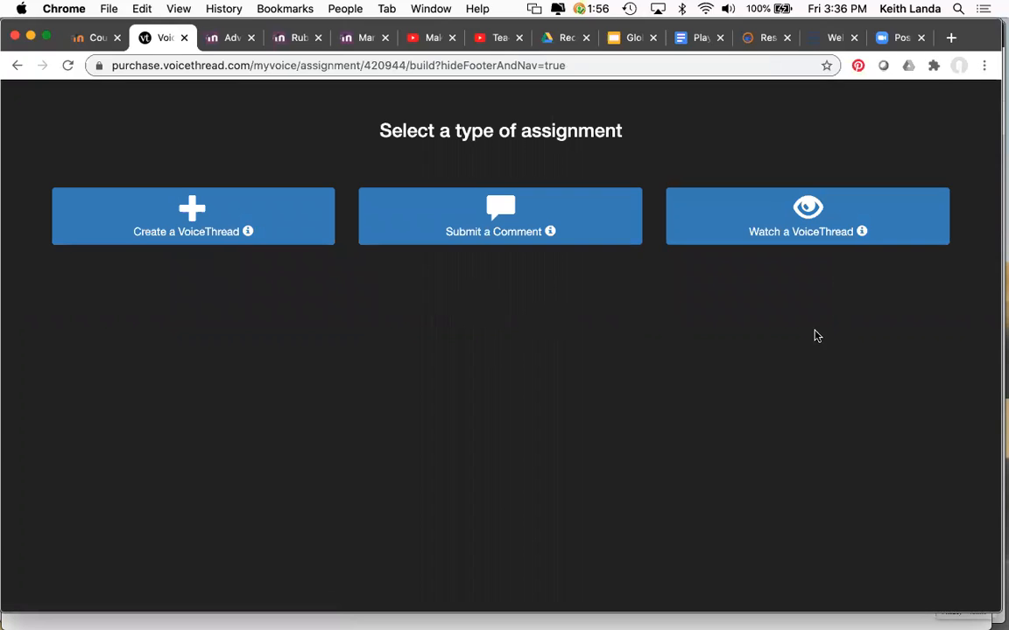
pyautogui.click(191, 226)
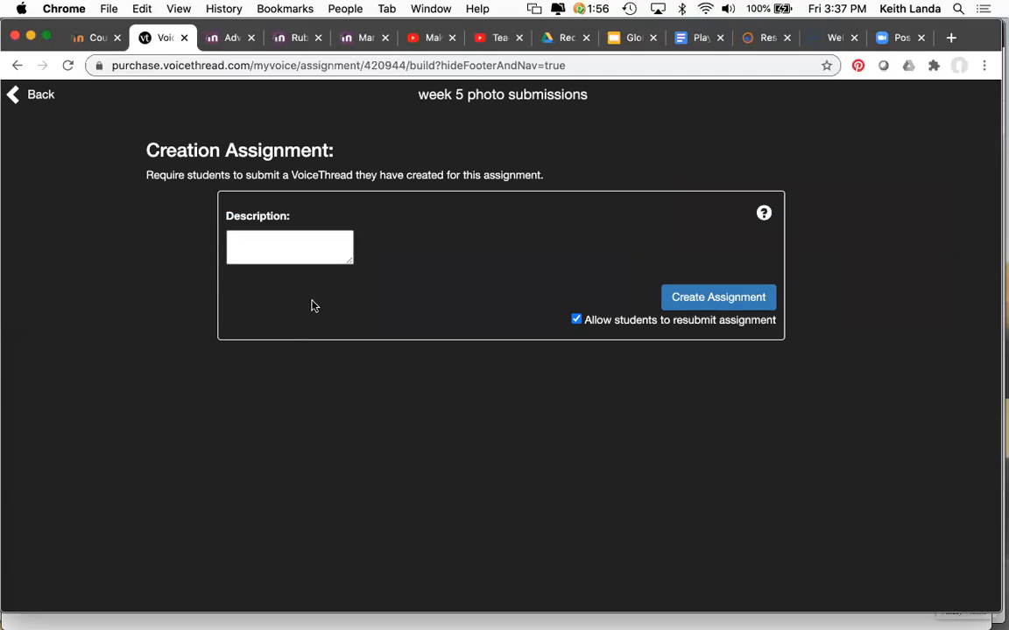
# Step: Enlarge the description field and enter "Pick out your 10 best photos, and create a VoiceThread where each photo is on one slide. Use the"
pyautogui.moveTo(351, 259); pyautogui.dragTo(561, 438)
pyautogui.click(407, 340)
pyautogui.write('Pick ou')
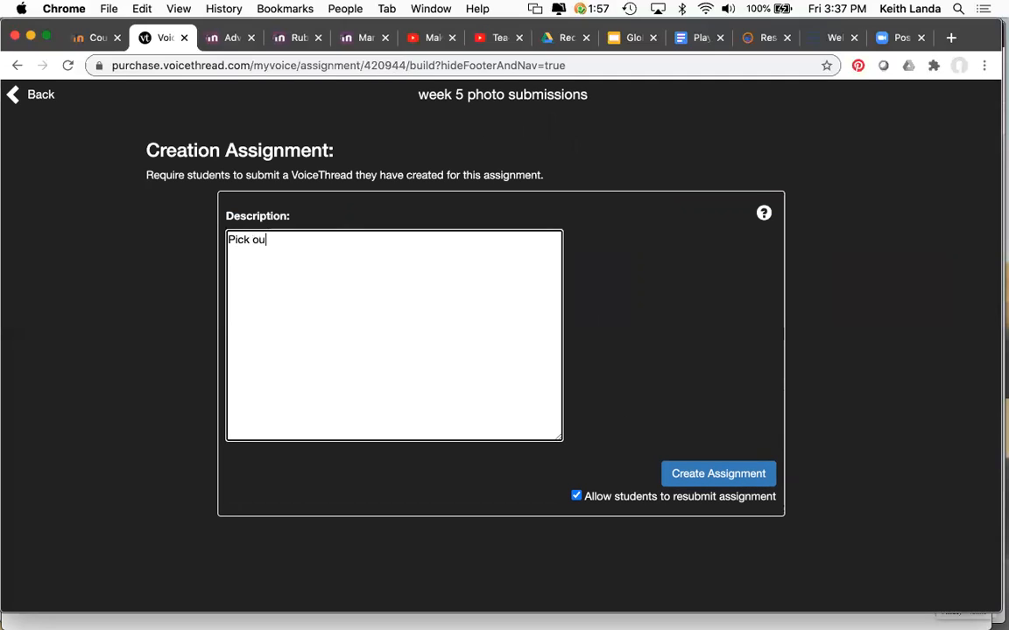
pyautogui.write('t your 10 best ')
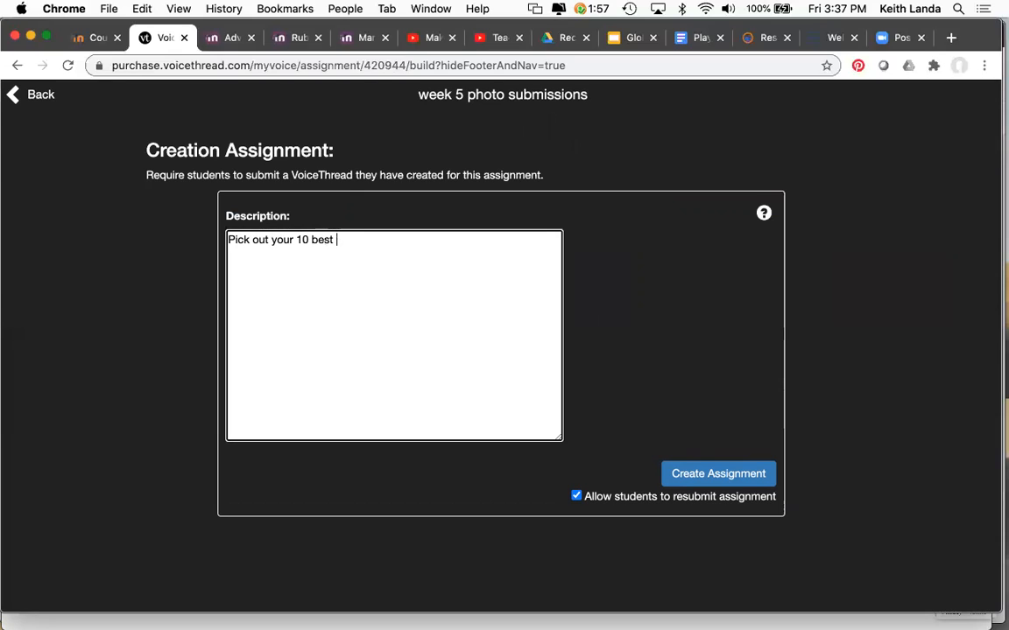
pyautogui.write('photos, and create a VoiceThread where ')
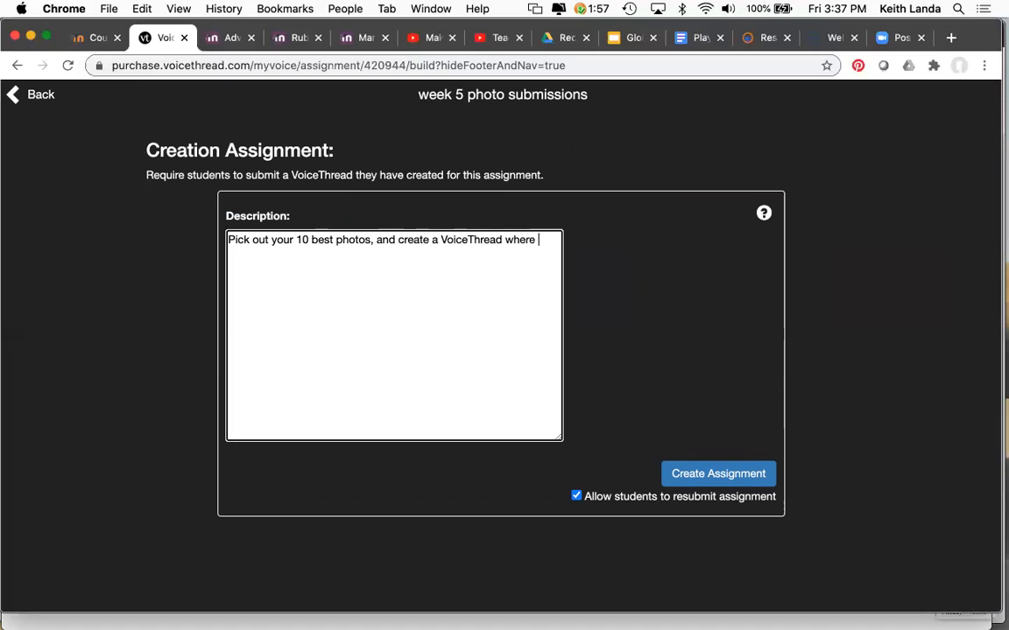
pyautogui.write('each photo i')
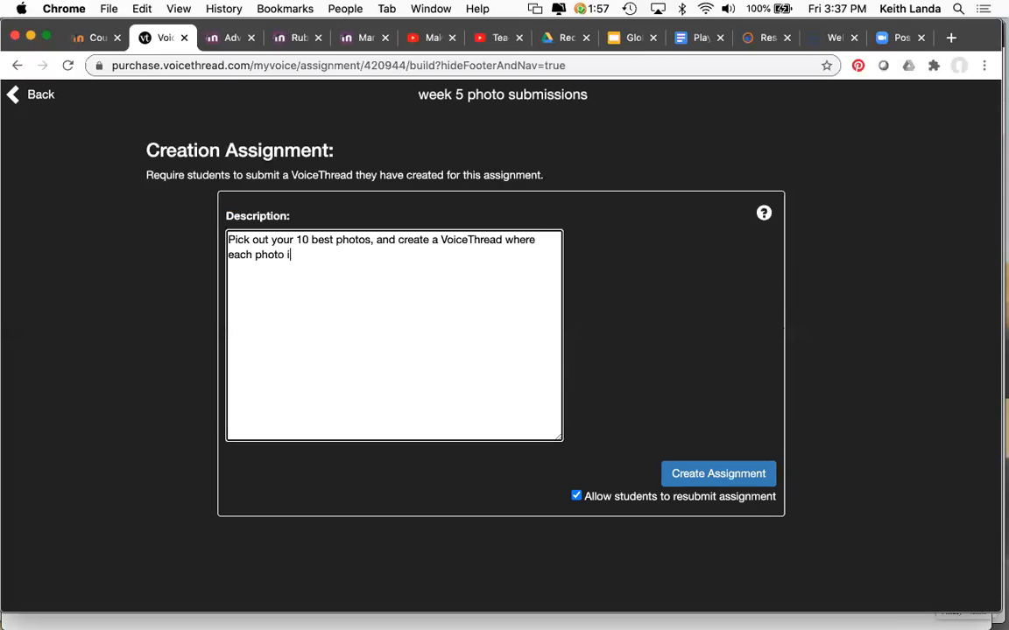
pyautogui.write('s one ')
pyautogui.write(' o')
pyautogui.press('BackSpace')
pyautogui.press('BackSpace')
pyautogui.press('BackSpace')
pyautogui.write('one slide.  Use the')
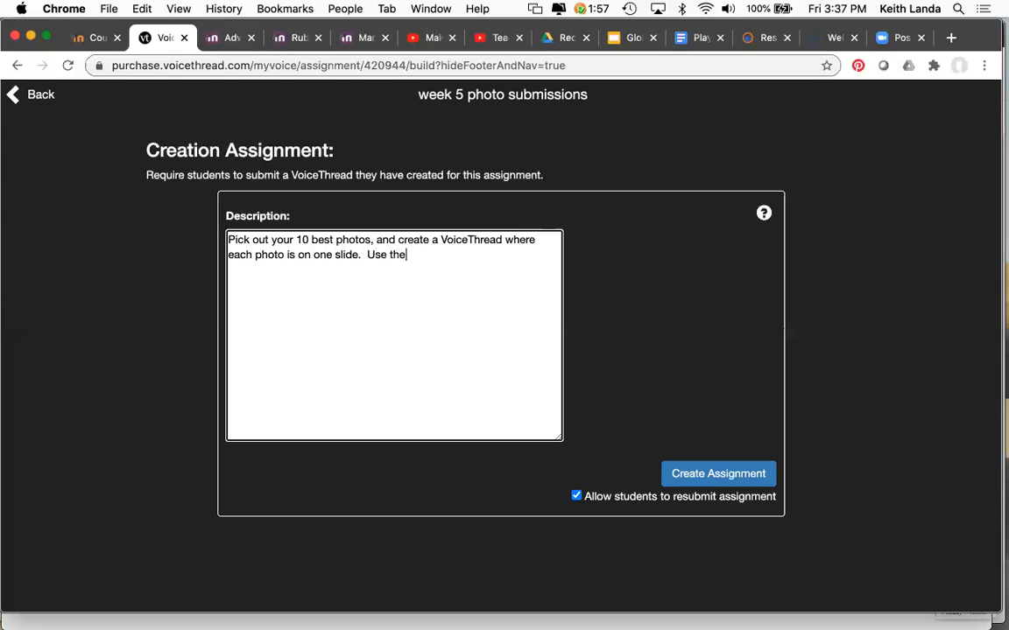
# Step: Continue the description with "text or audio commenting tool for each slide to describe what you were trying to do with that photo."
pyautogui.write(' text or audio commenting ')
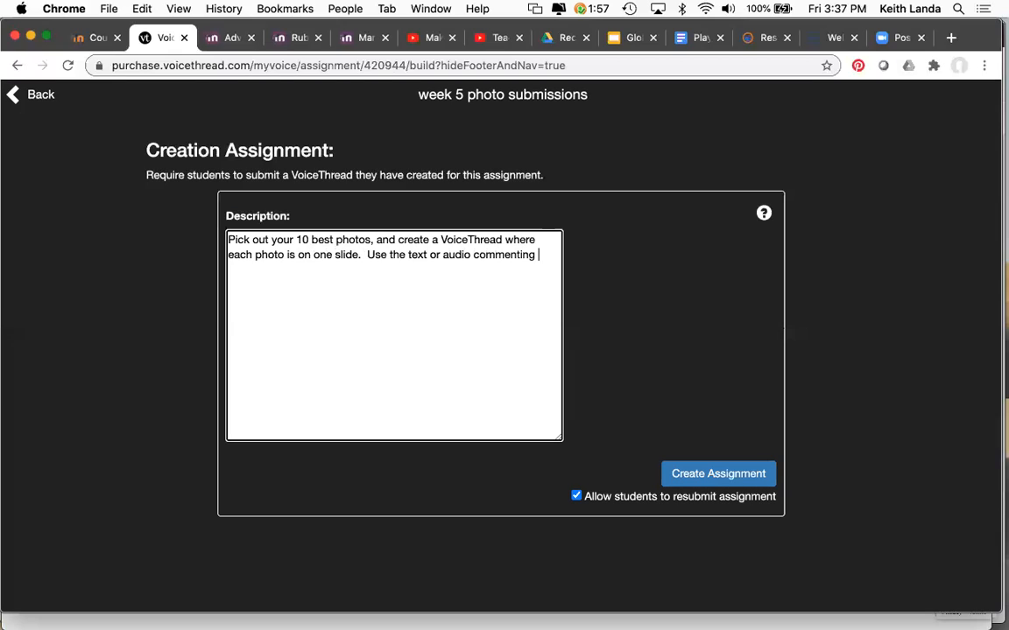
pyautogui.write('tool for th')
pyautogui.press('BackSpace')
pyautogui.press('BackSpace')
pyautogui.write('each slide to describe what you wwe')
pyautogui.press('BackSpace')
pyautogui.press('BackSpace')
pyautogui.write('ere ')
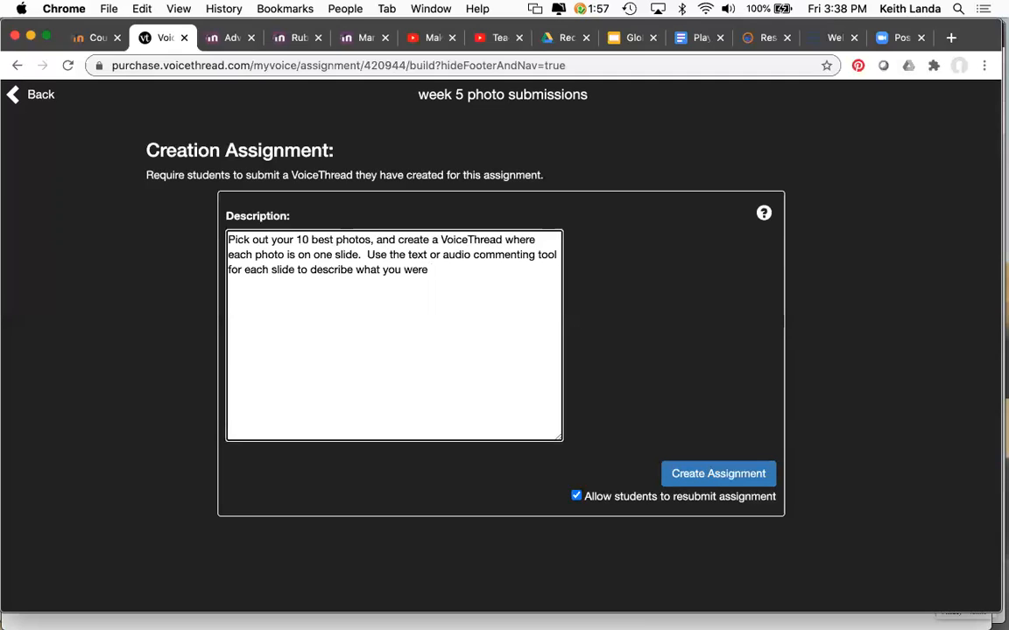
pyautogui.write('trying to do with t')
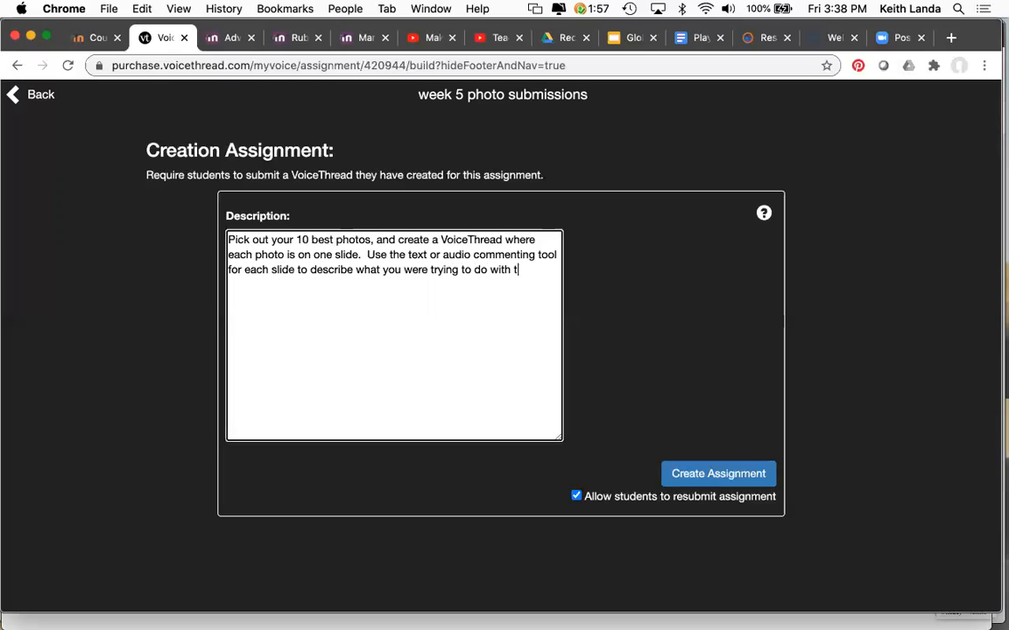
pyautogui.write('hat photo.')
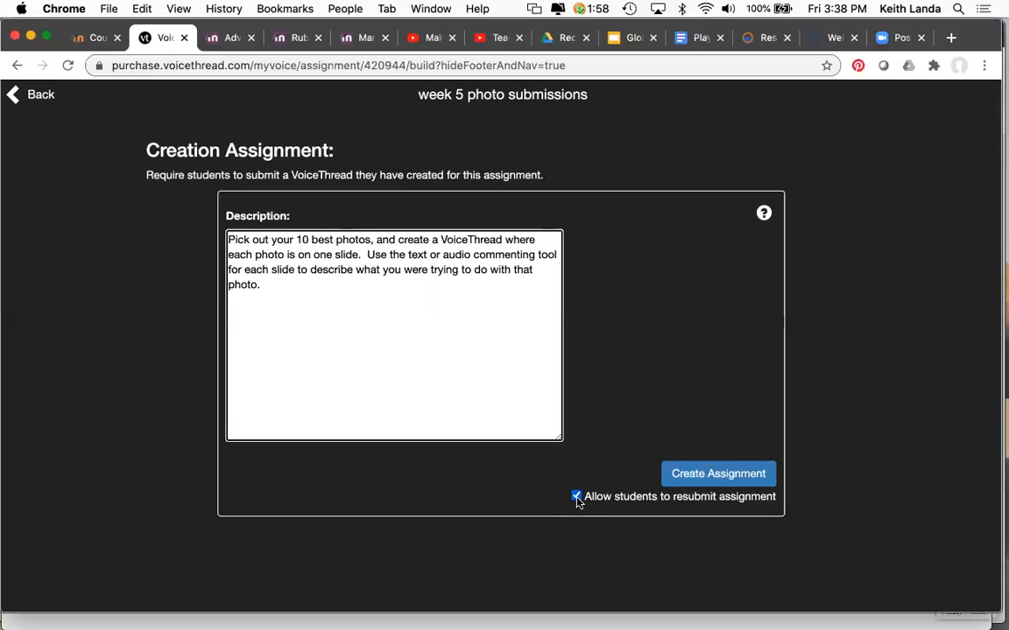
# Step: Disallow student resubmission and create the VoiceThread creation assignment
pyautogui.click(577, 498)
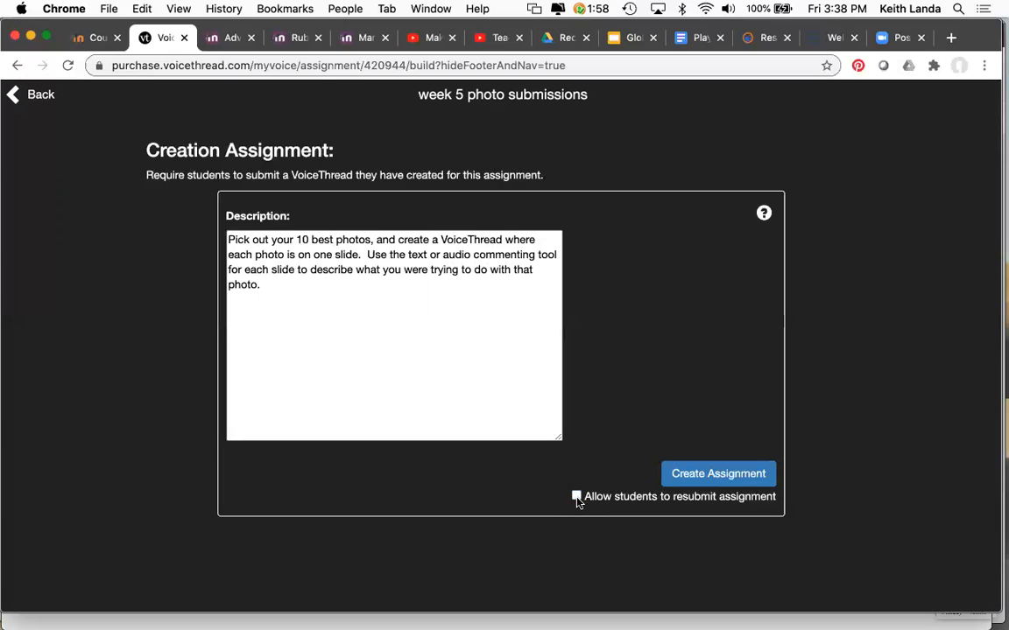
pyautogui.click(703, 476)
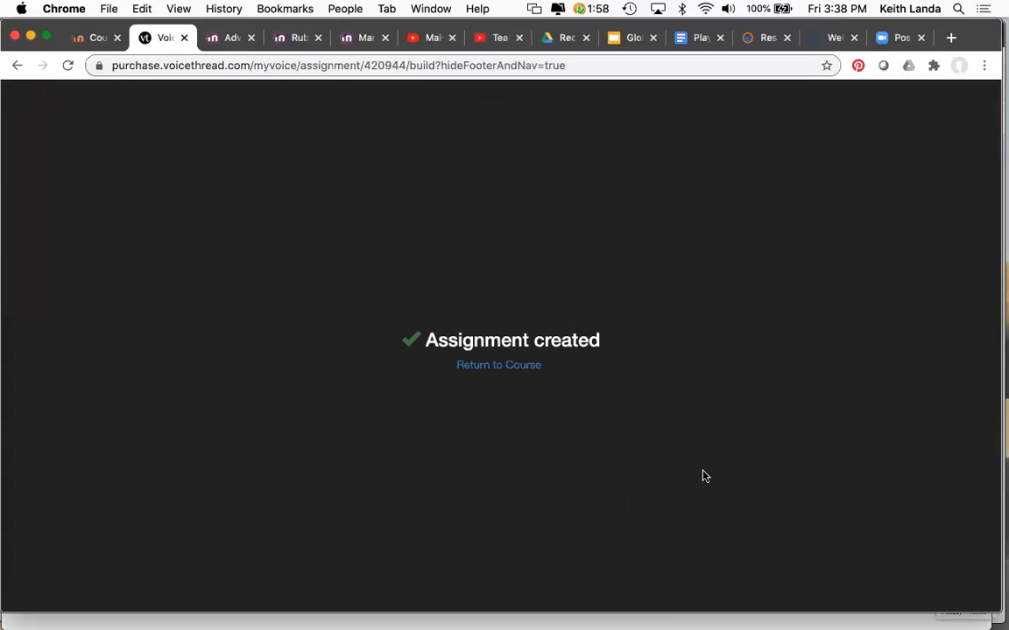
# Step: Return to the course, switch to the student account in Firefox, reload the course page and open week 5 photo submissions
pyautogui.click(520, 373)
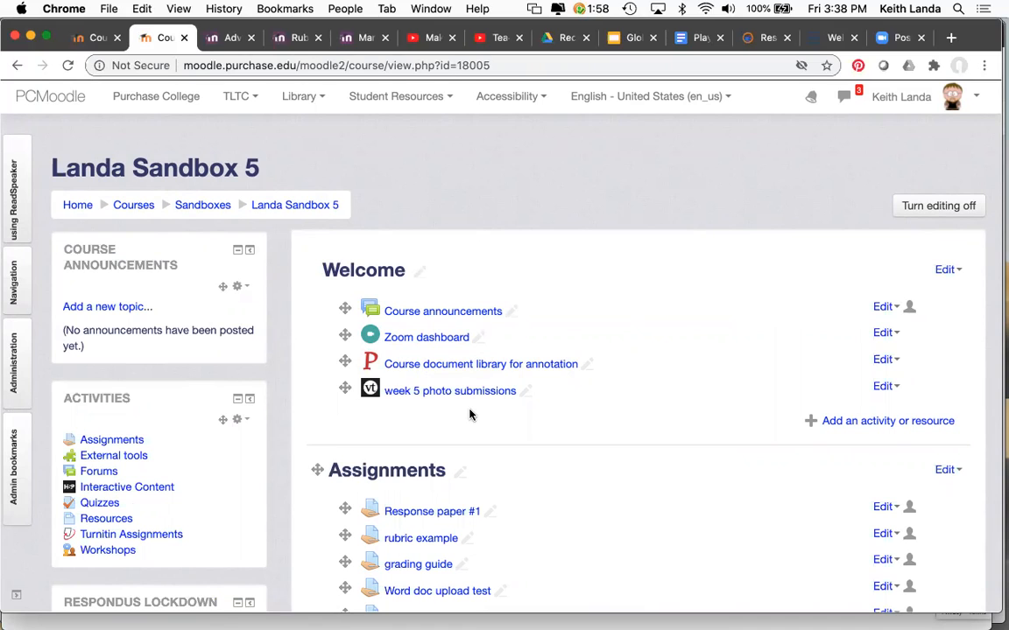
pyautogui.press('super+Tab')
pyautogui.press('super+Tab')
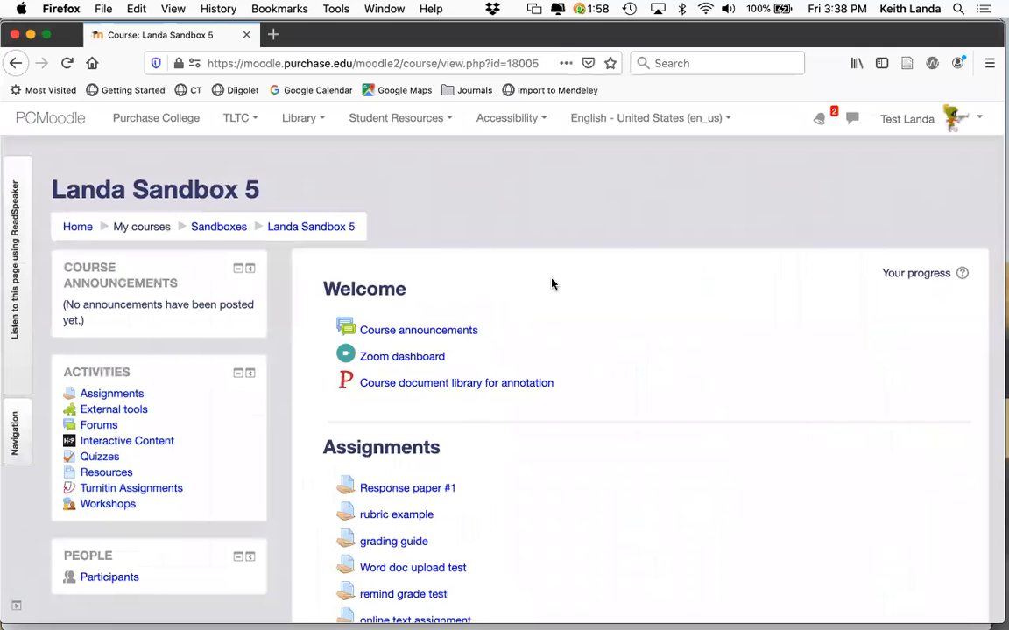
pyautogui.click(66, 63)
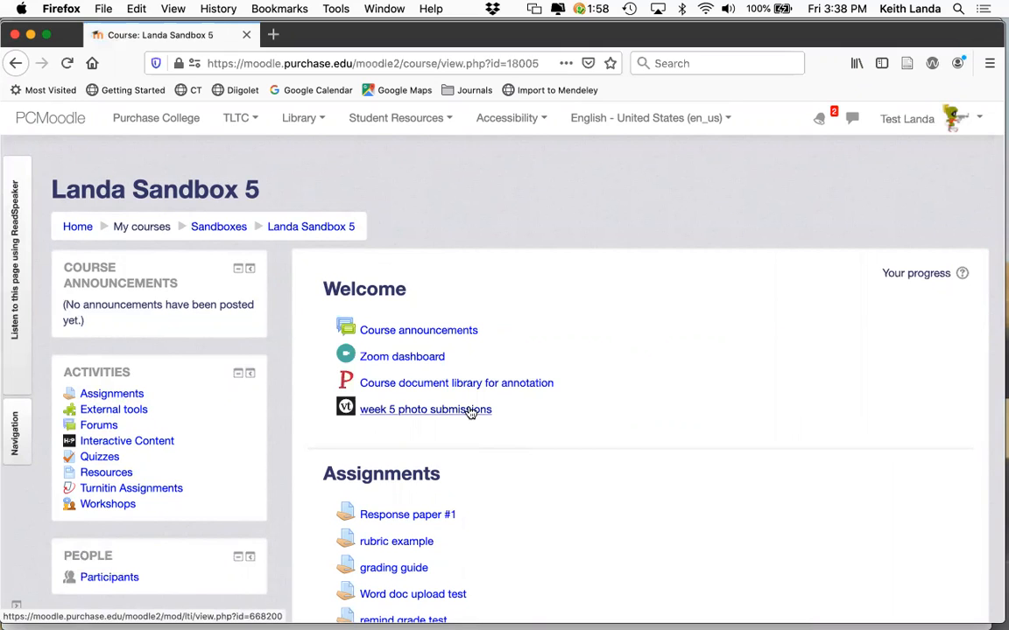
pyautogui.click(471, 411)
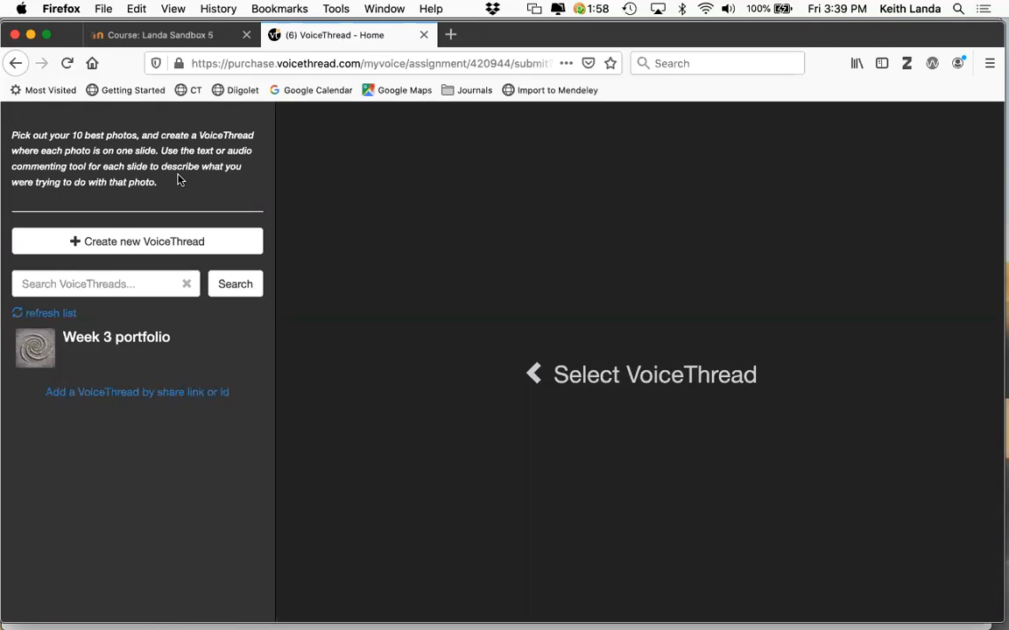
# Step: Start a new VoiceThread for the assignment and browse the computer for media to add
pyautogui.click(132, 246)
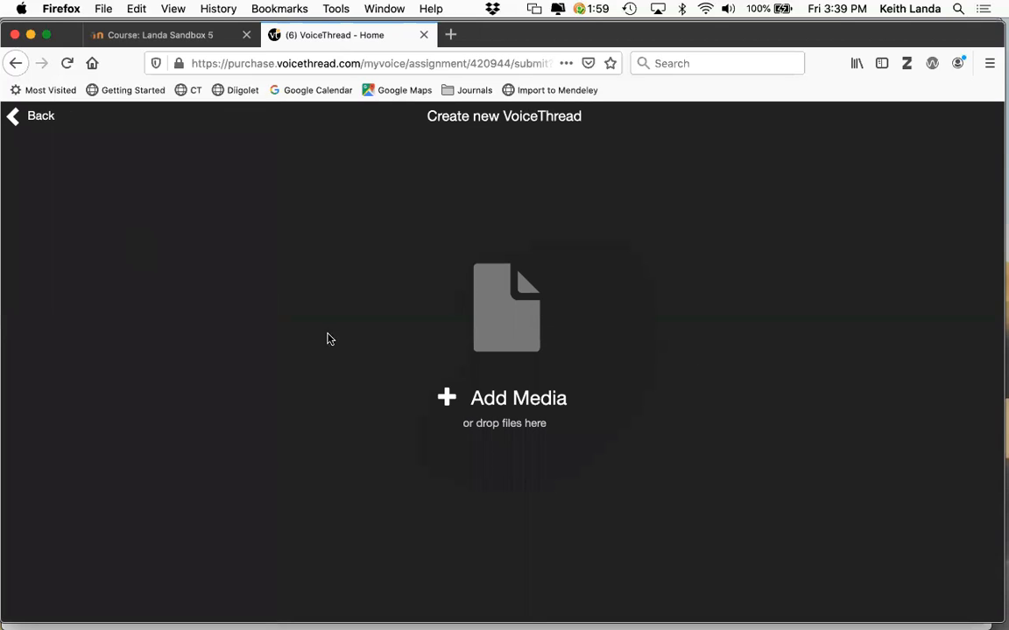
pyautogui.click(514, 397)
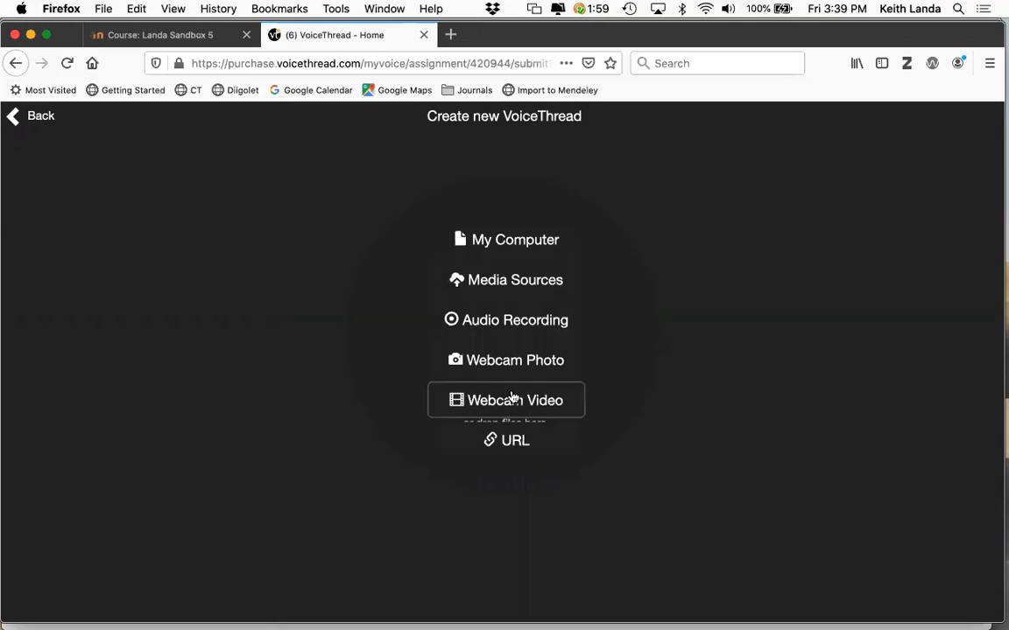
pyautogui.click(506, 246)
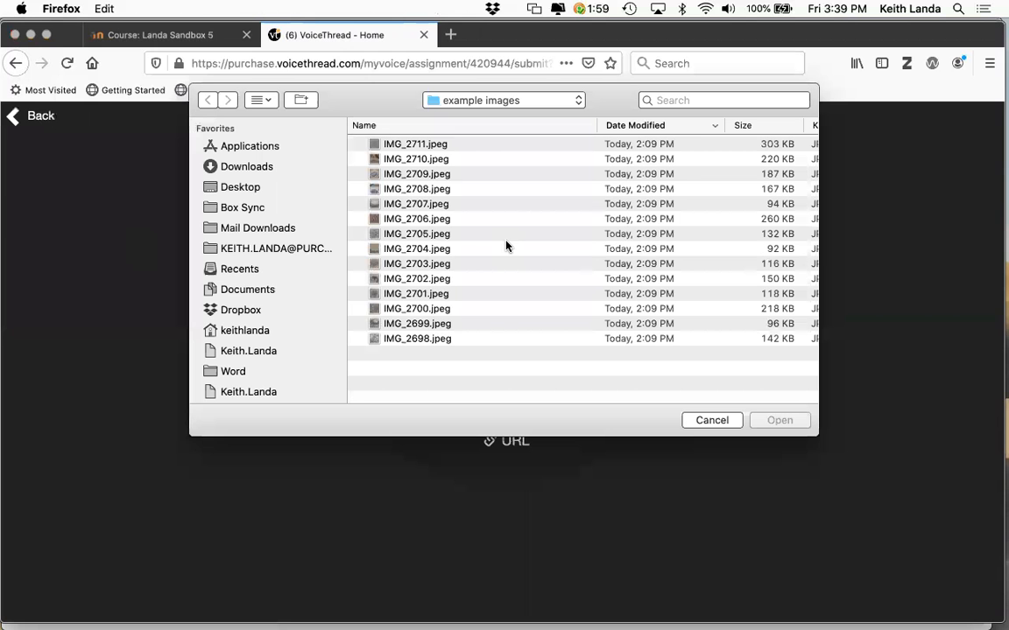
# Step: Upload IMG_2698, IMG_2700, IMG_2701, IMG_2703 and IMG_2705 through IMG_2710 from the example images folder
pyautogui.click(422, 160)
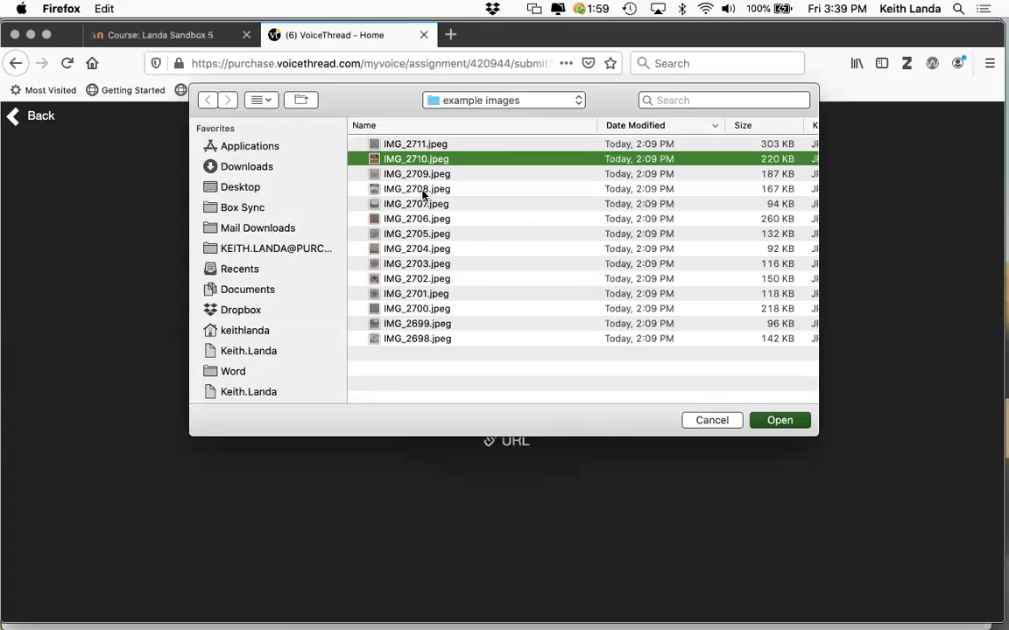
pyautogui.keyDown('super'); pyautogui.click(425, 189); pyautogui.keyUp('super')
pyautogui.keyDown('super'); pyautogui.click(422, 218); pyautogui.keyUp('super')
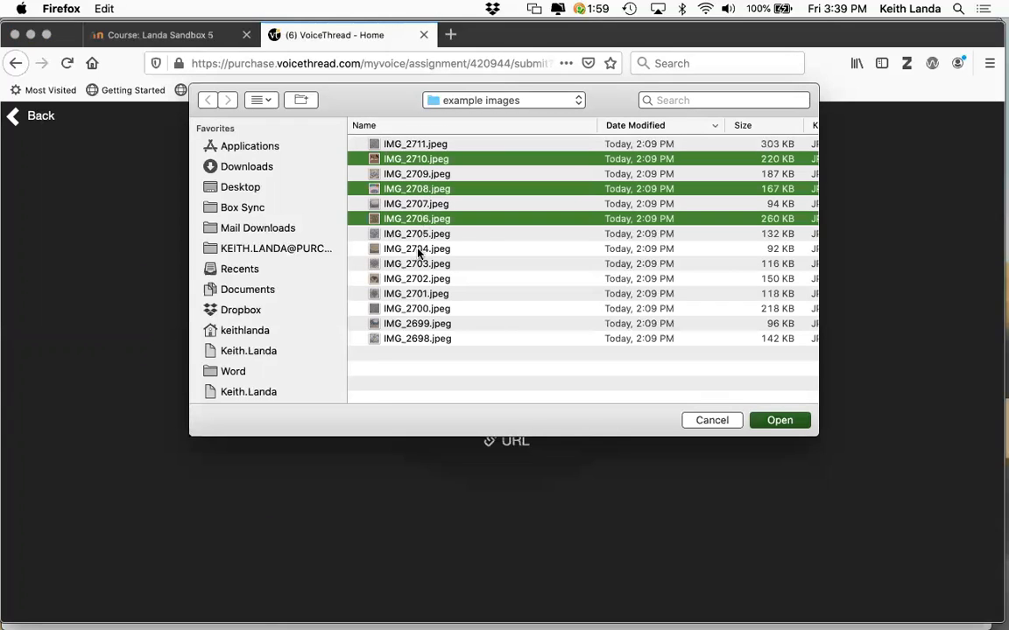
pyautogui.keyDown('super'); pyautogui.click(423, 235); pyautogui.keyUp('super')
pyautogui.keyDown('super'); pyautogui.click(426, 294); pyautogui.keyUp('super')
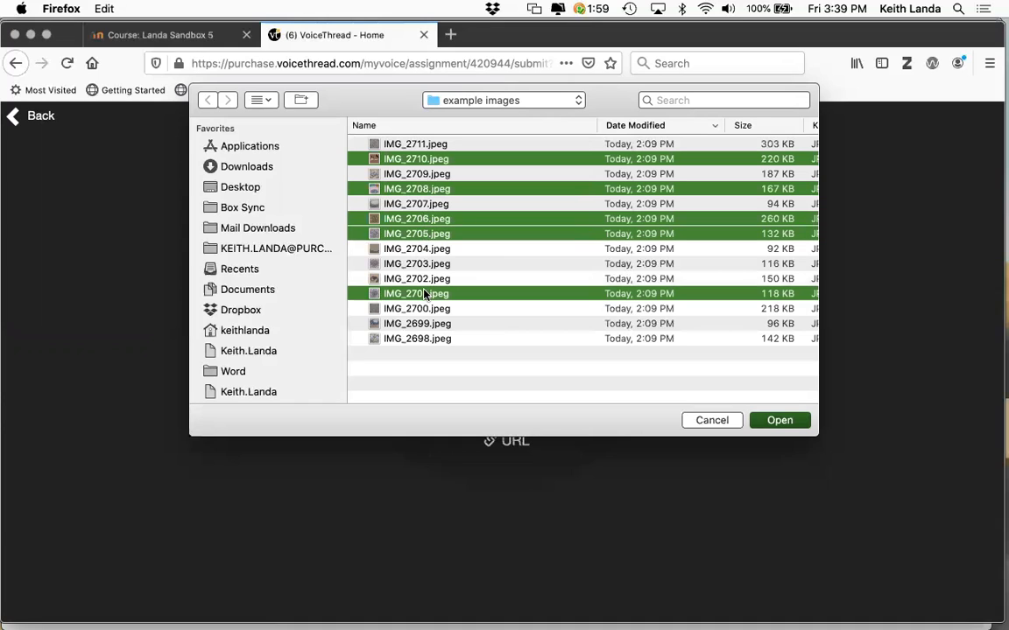
pyautogui.keyDown('super'); pyautogui.click(425, 308); pyautogui.keyUp('super')
pyautogui.keyDown('super'); pyautogui.click(429, 173); pyautogui.keyUp('super')
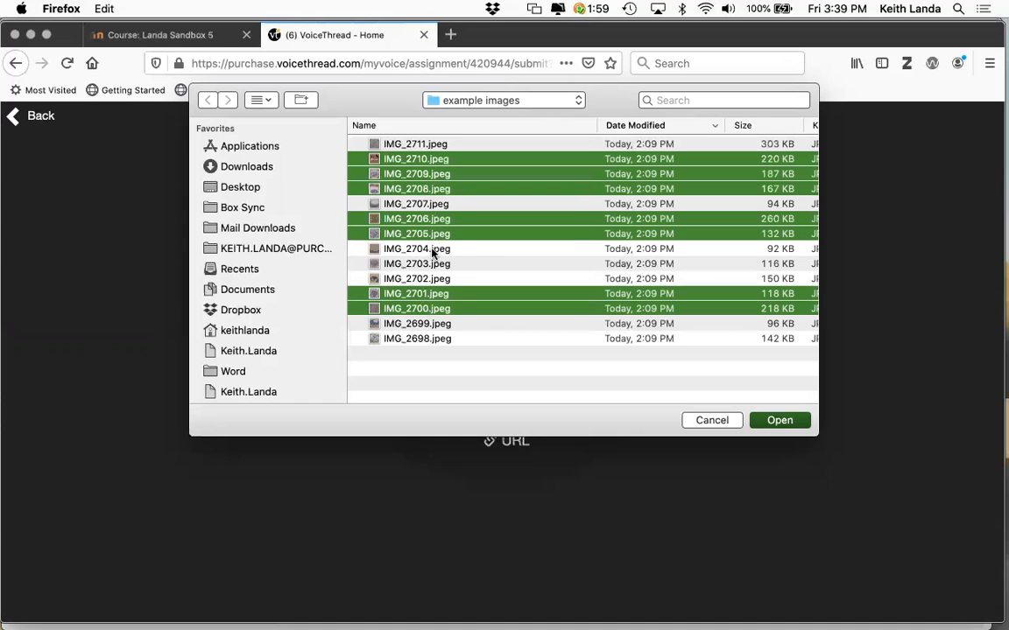
pyautogui.keyDown('super'); pyautogui.click(429, 263); pyautogui.keyUp('super')
pyautogui.keyDown('super'); pyautogui.click(428, 338); pyautogui.keyUp('super')
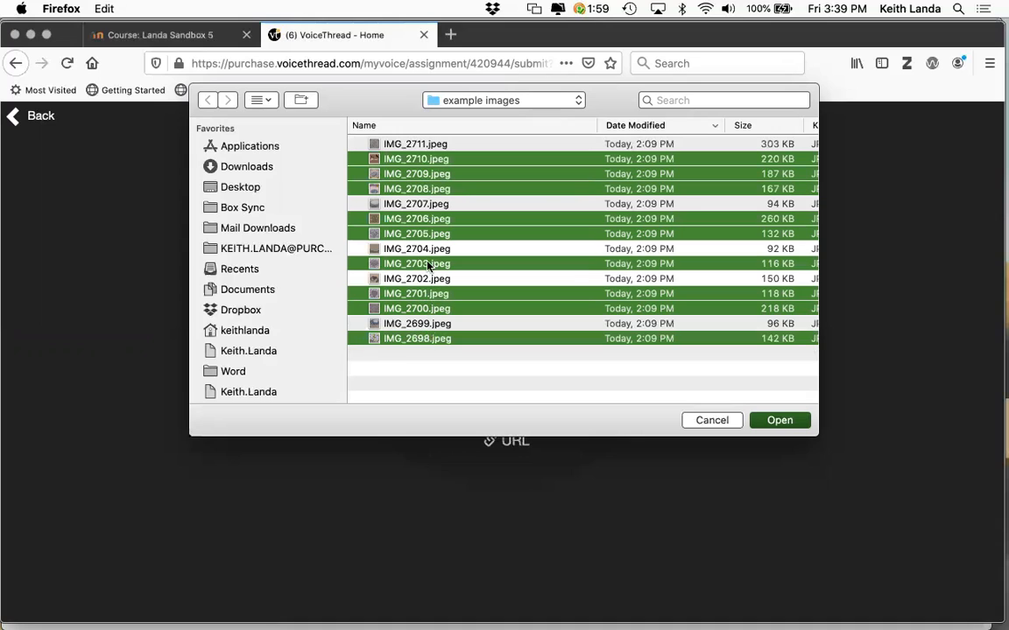
pyautogui.keyDown('super'); pyautogui.click(429, 203); pyautogui.keyUp('super')
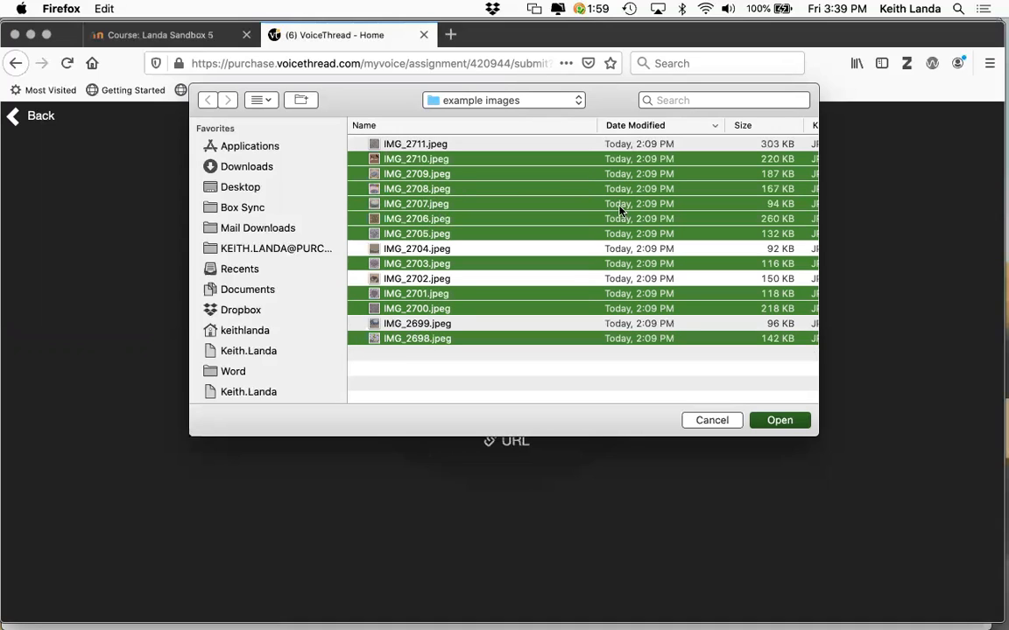
pyautogui.click(776, 421)
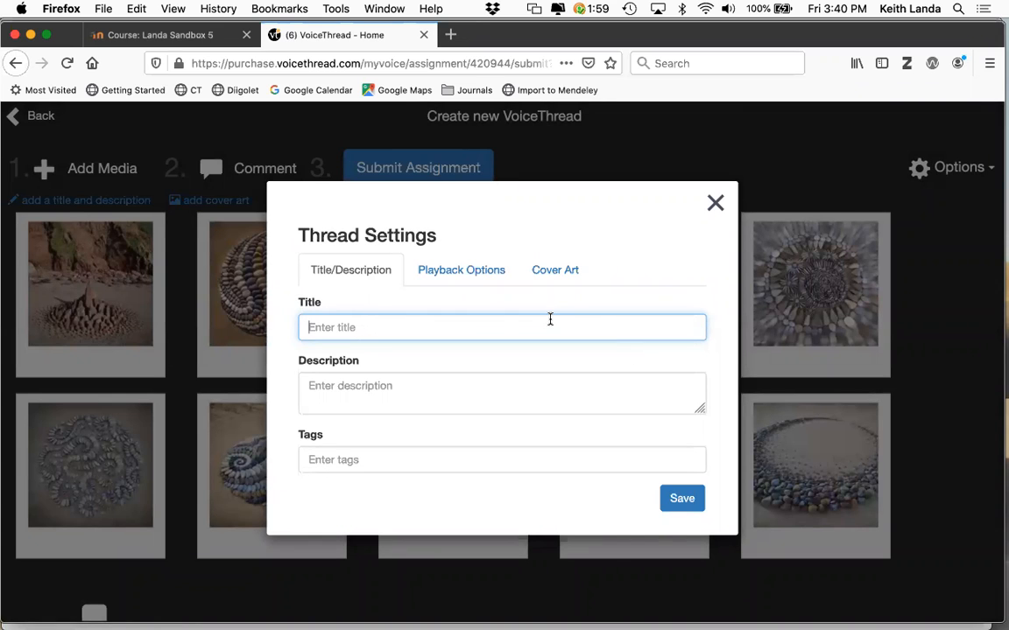
# Step: Title the VoiceThread with the student's first name followed by "'s week 5 portfolio", check the playback options and save the thread settings
pyautogui.write('Keti')
pyautogui.press('BackSpace')
pyautogui.write("ith's week 5 portfolio")
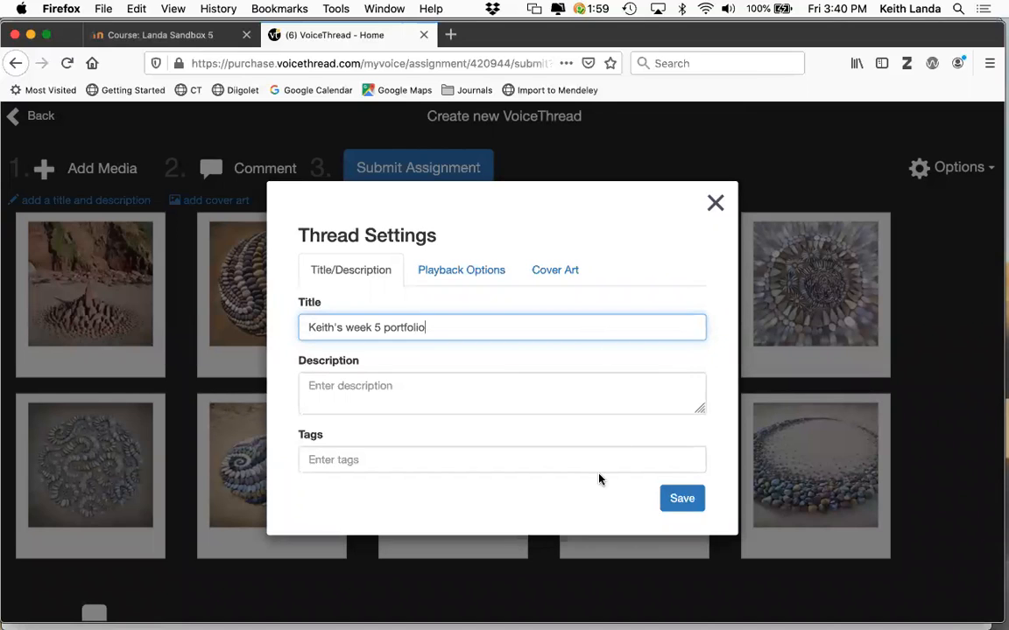
pyautogui.click(469, 272)
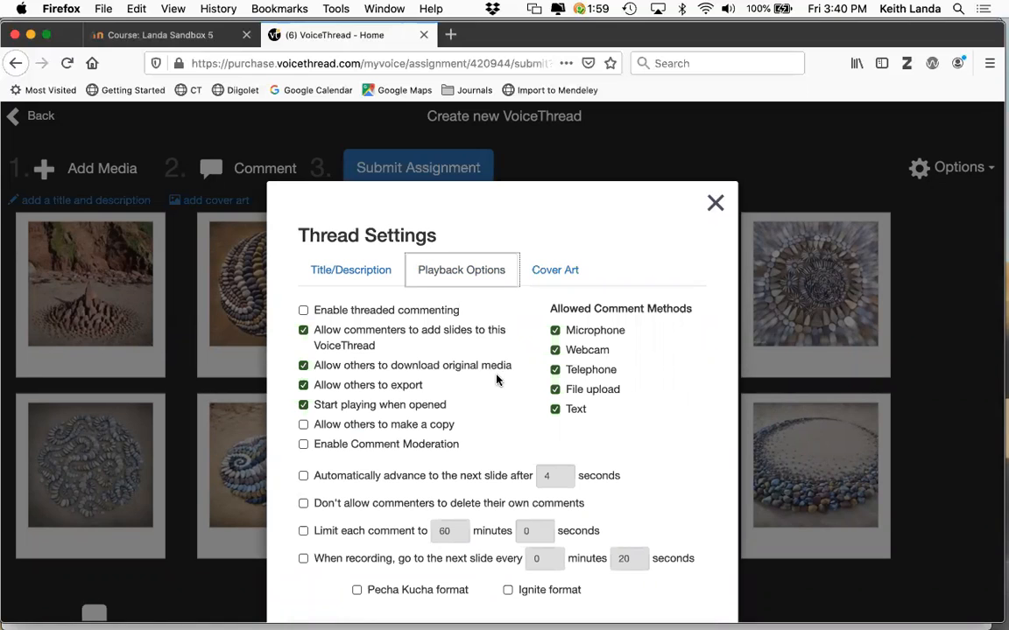
pyautogui.click(359, 278)
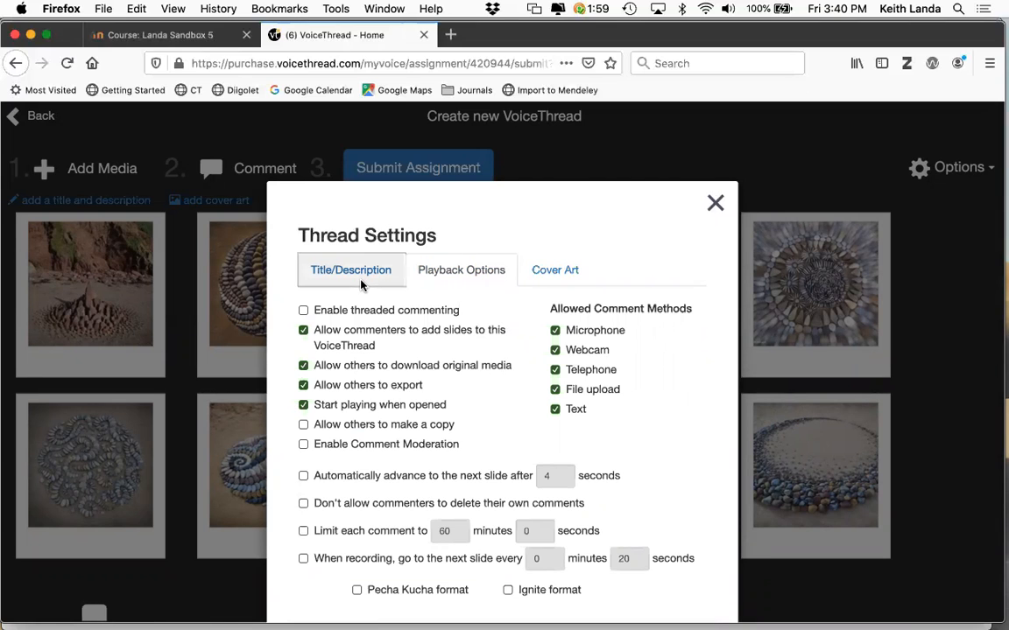
pyautogui.click(682, 499)
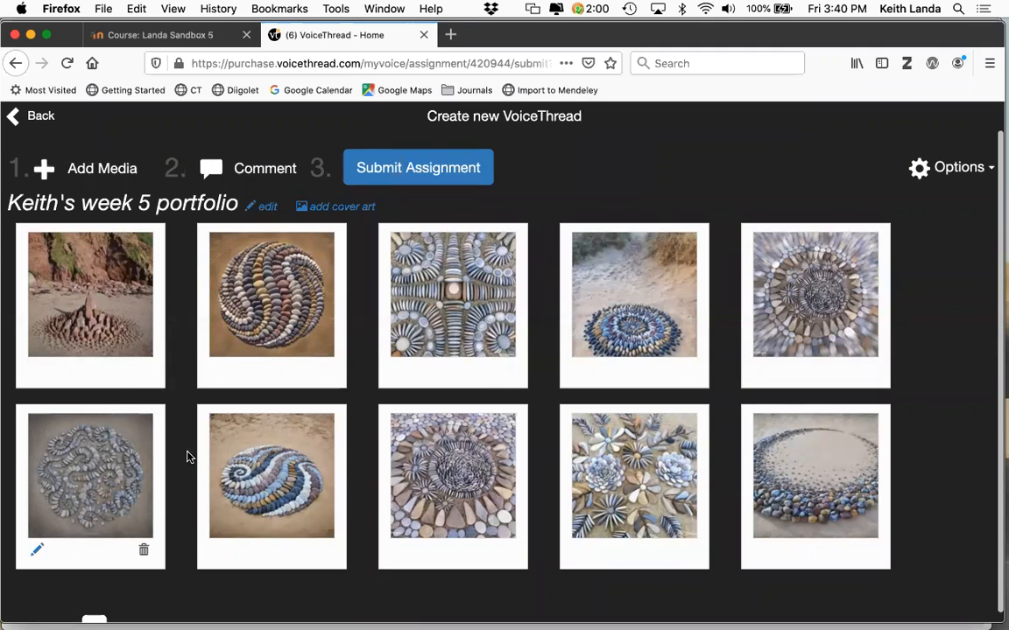
# Step: Title the first photo's page "Slide 1: tower" and save it
pyautogui.moveTo(742, 514)
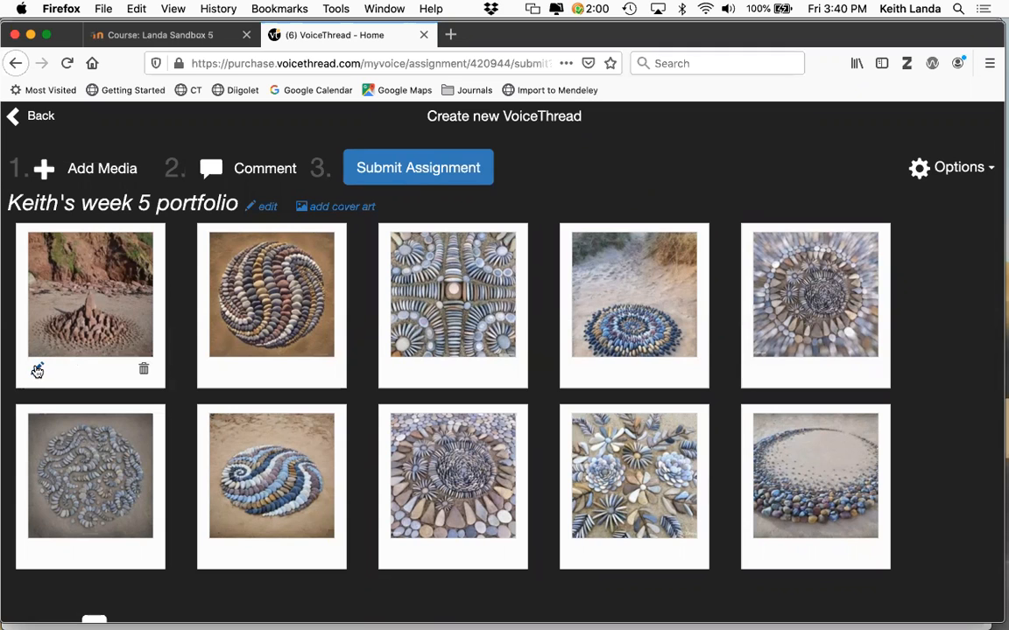
pyautogui.click(38, 371)
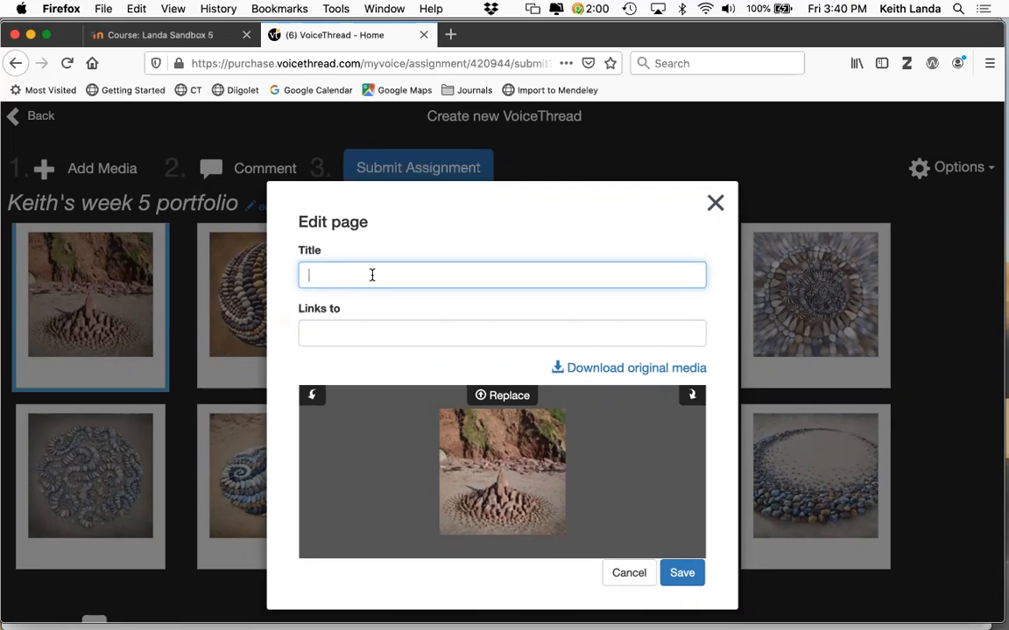
pyautogui.write('Slide 1: tower')
pyautogui.click(679, 574)
# Step: Title the second photo's page "Slide 2: Yin/Yang" and save it
pyautogui.moveTo(289, 371)
pyautogui.click(217, 373)
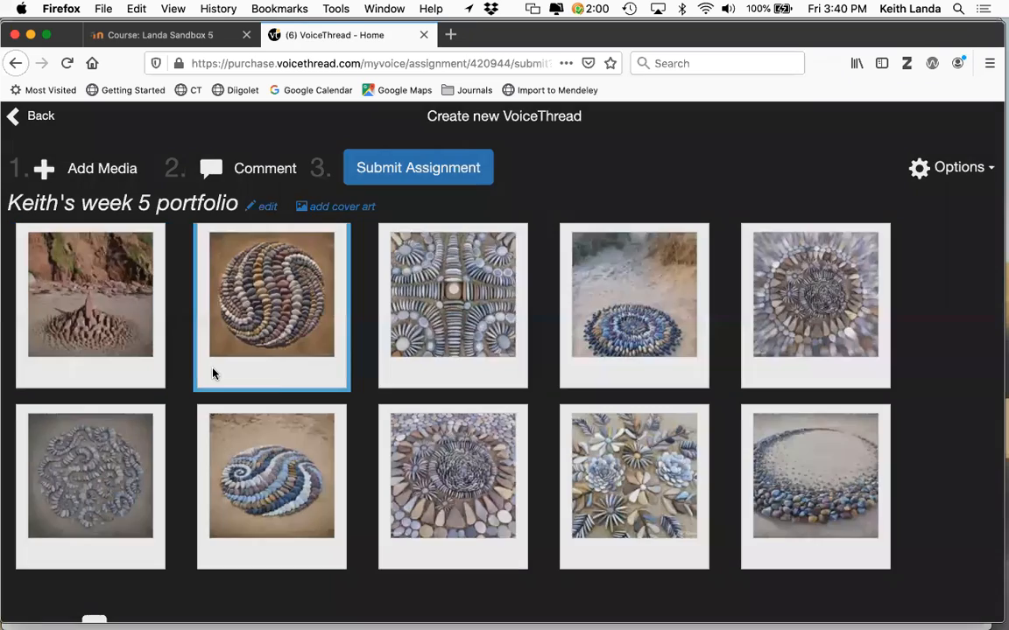
pyautogui.click(317, 272)
pyautogui.write('Slide 2: Yin/Yang')
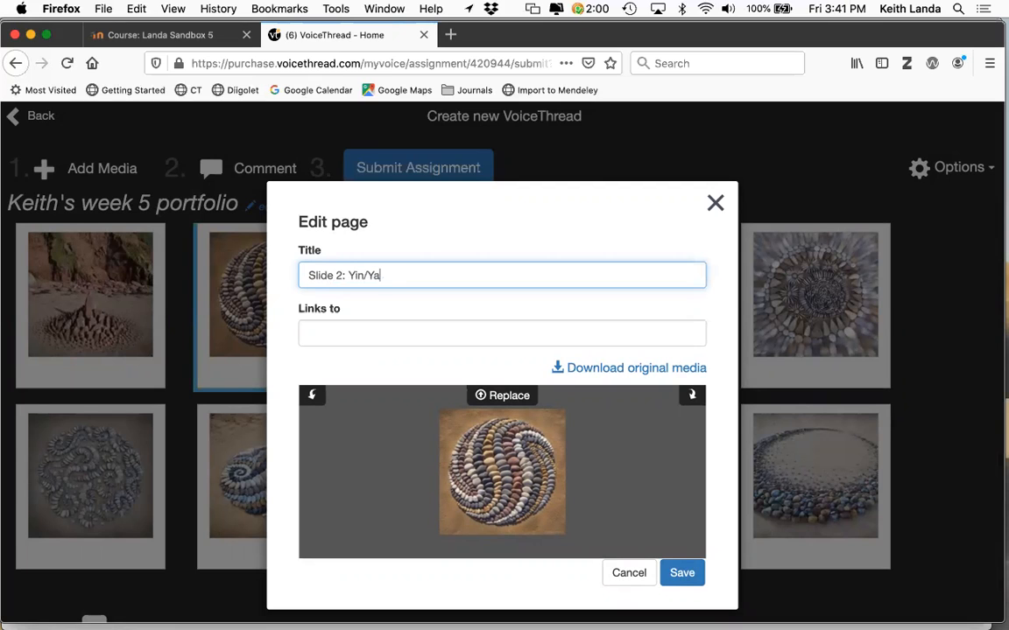
pyautogui.click(677, 573)
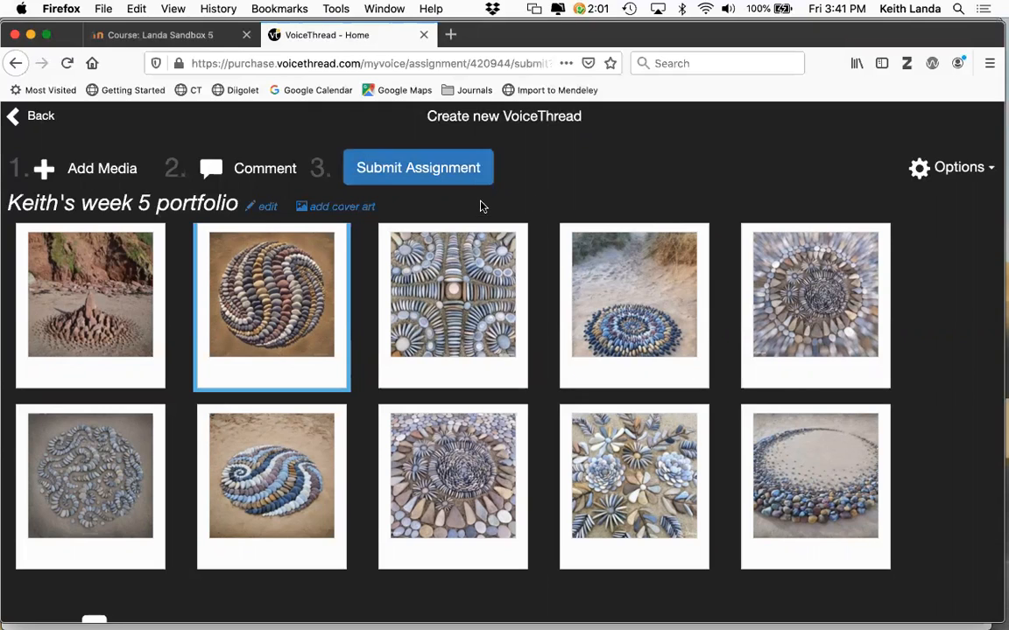
# Step: Open the VoiceThread for commenting and add the text comment "here's what I was trying to do: jfklajlkjf lajfajf afa jfj laj" to the tower slide
pyautogui.click(243, 169)
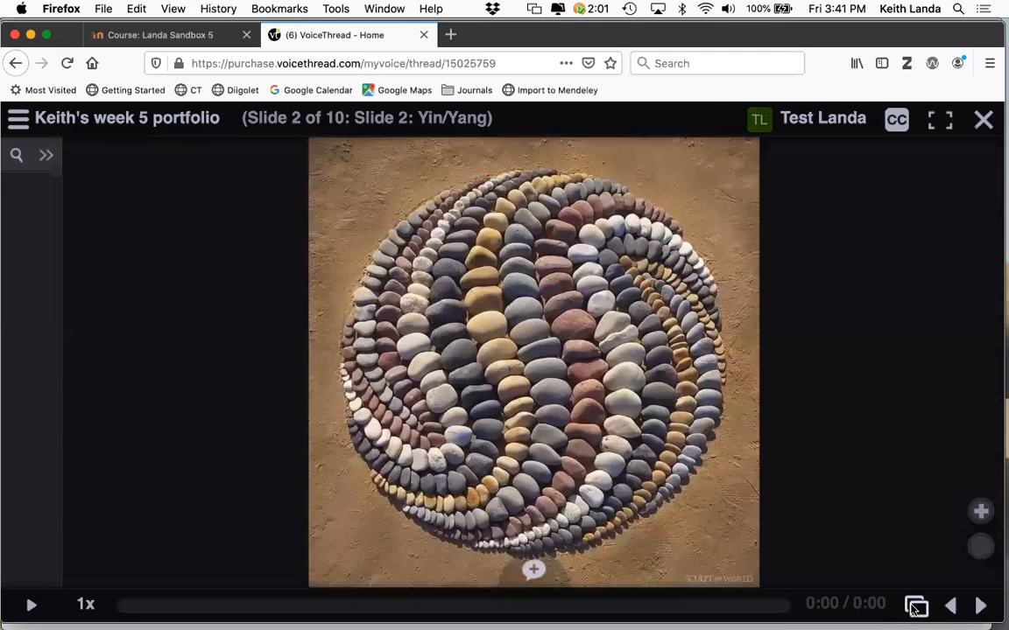
pyautogui.click(917, 608)
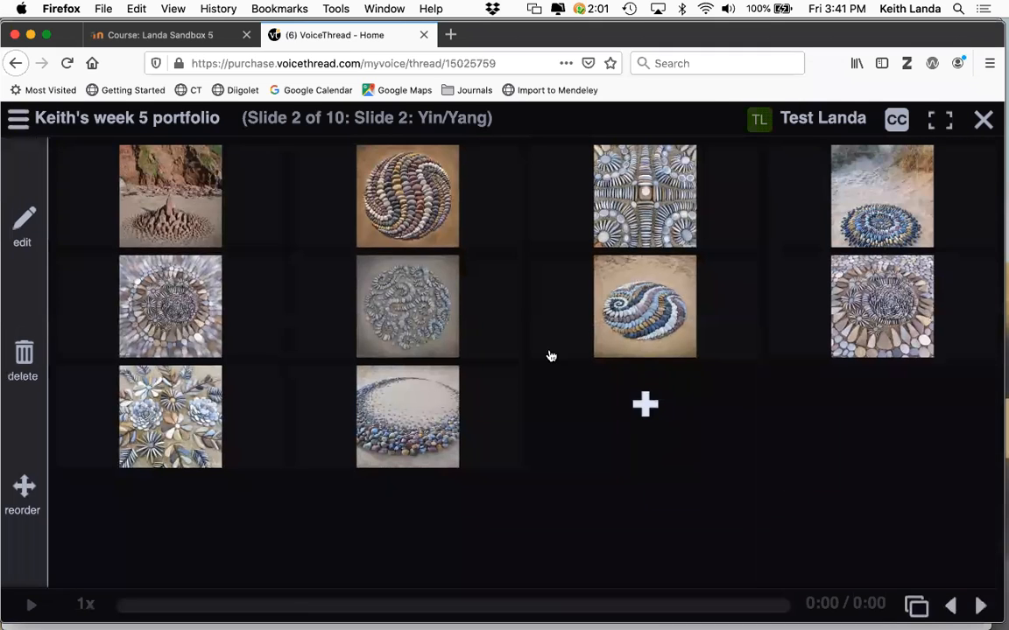
pyautogui.click(194, 224)
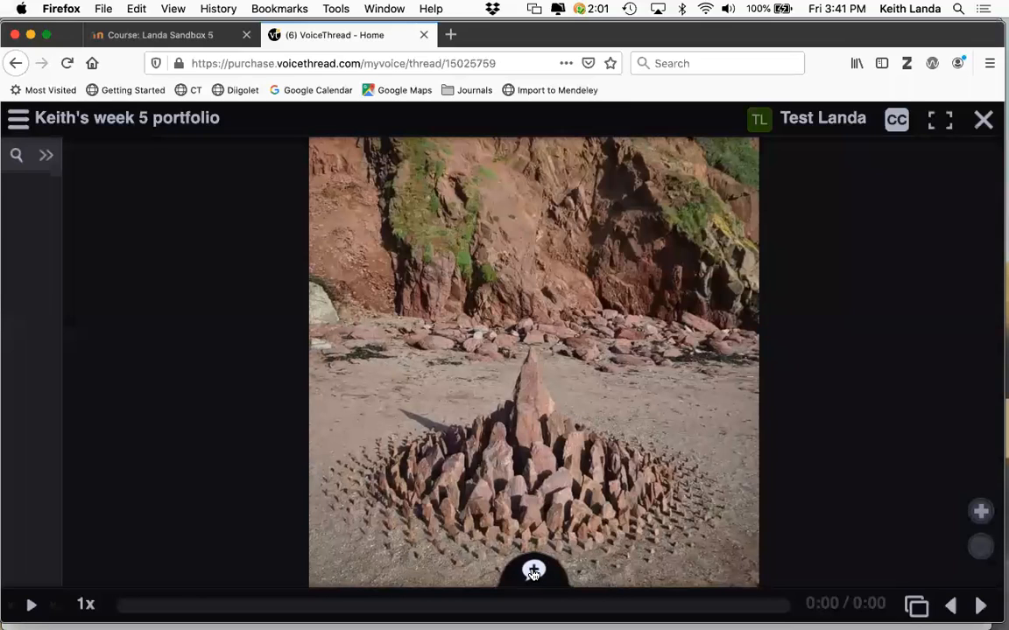
pyautogui.click(533, 571)
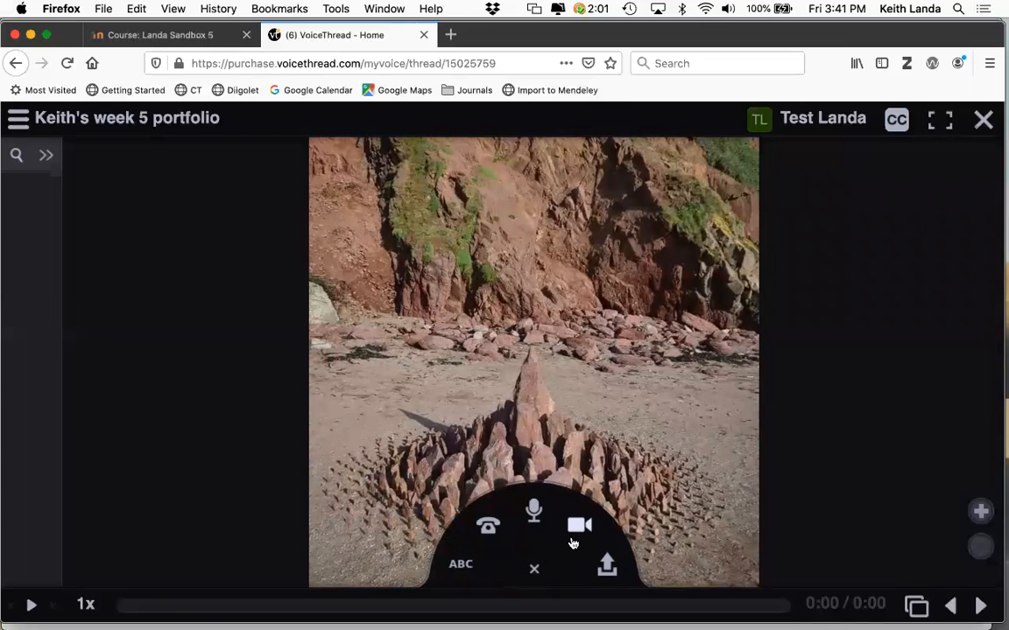
pyautogui.click(462, 564)
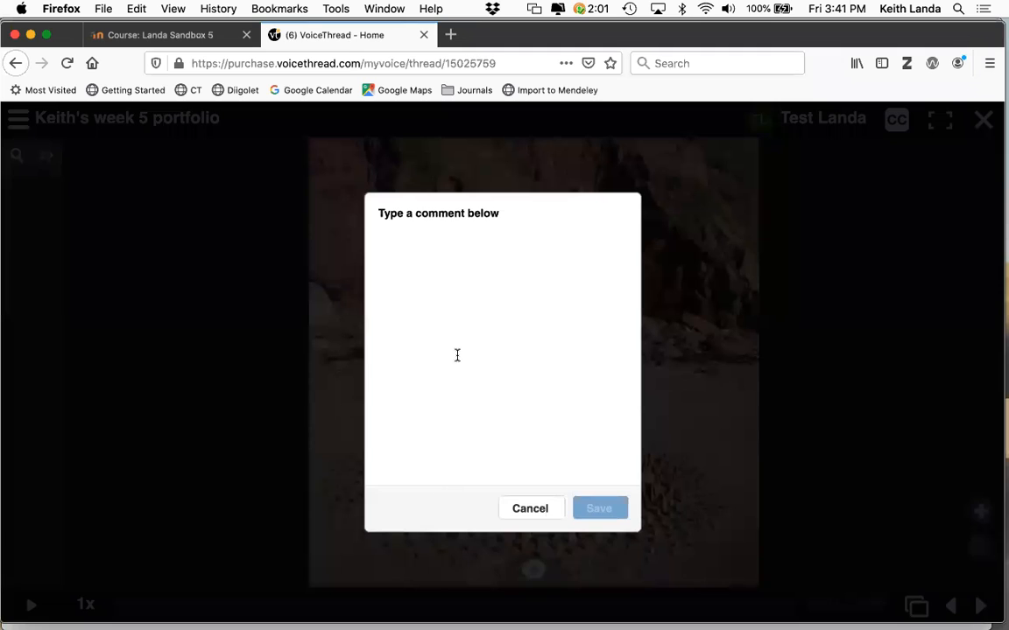
pyautogui.write("here's what I was trying to do")
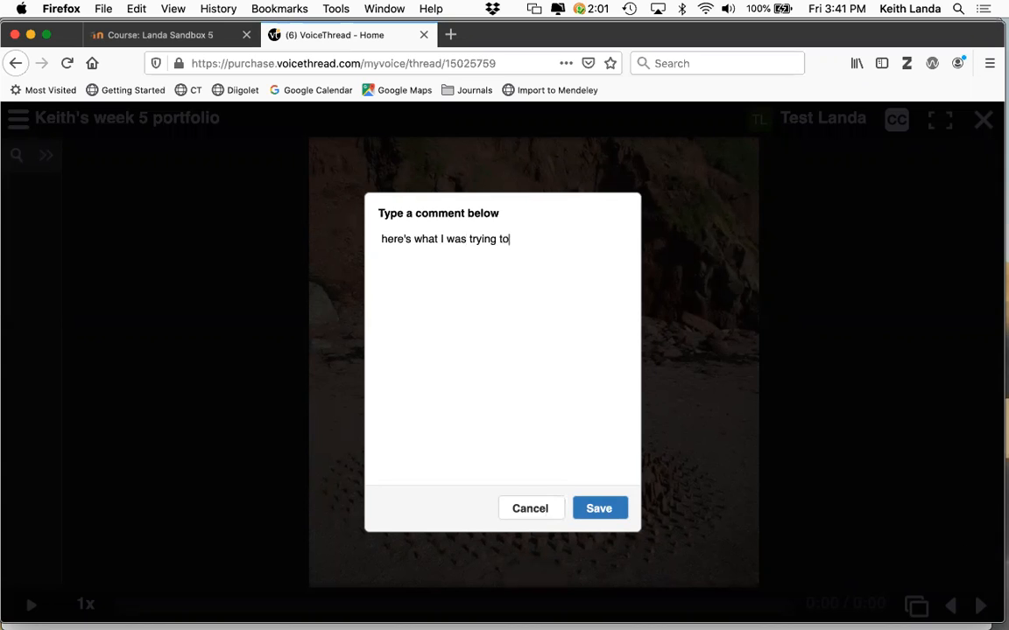
pyautogui.write(': jfklajlkjf lajfajf afa jfj laj')
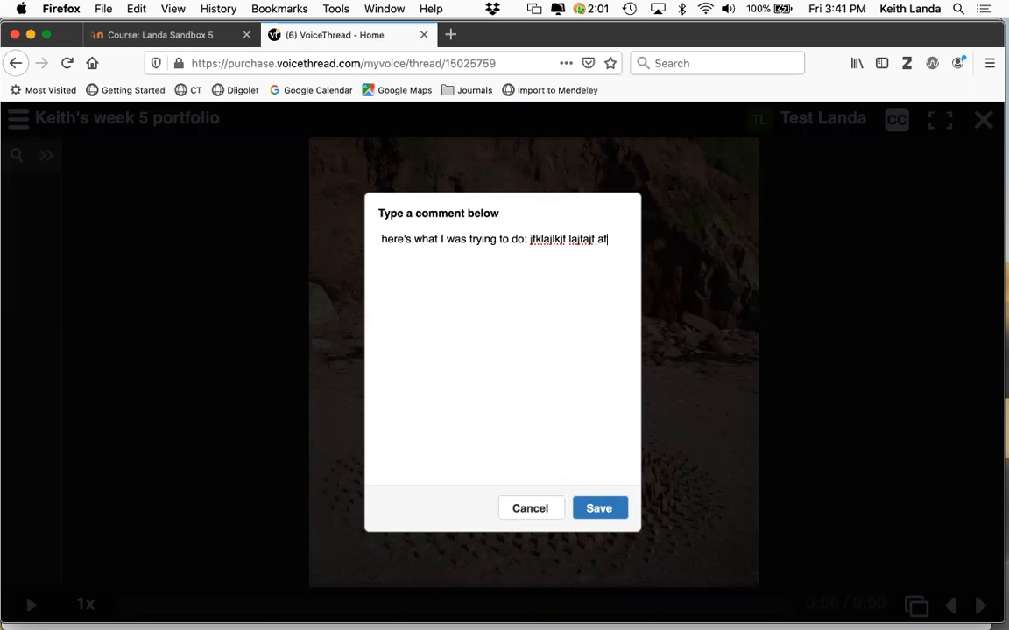
pyautogui.click(599, 509)
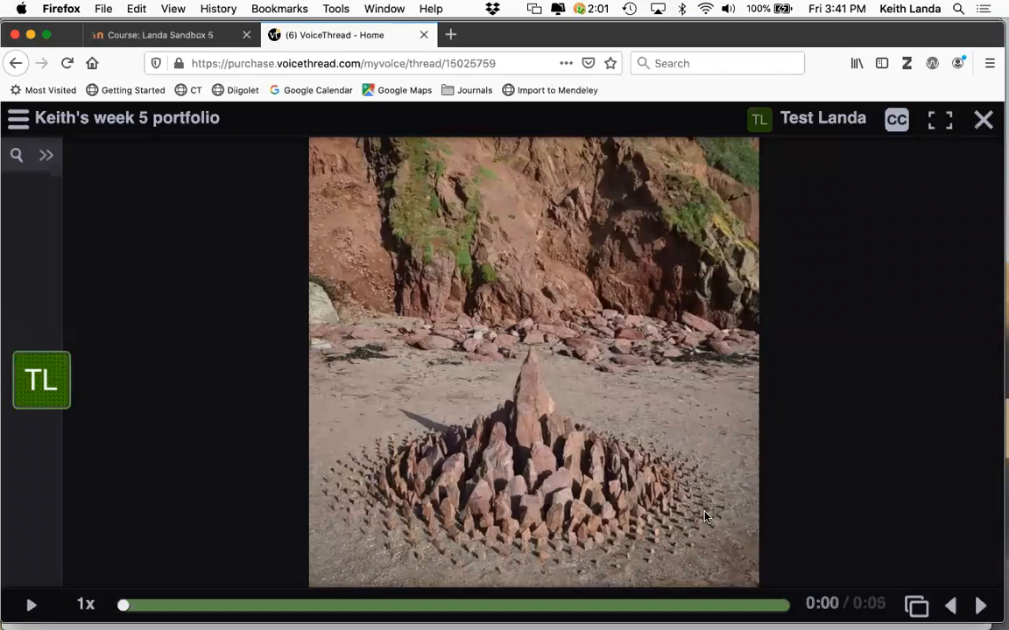
# Step: Go to the yin/yang slide and start recording an audio comment on it, allowing the site to use the Logitech USB Headset microphone
pyautogui.click(912, 606)
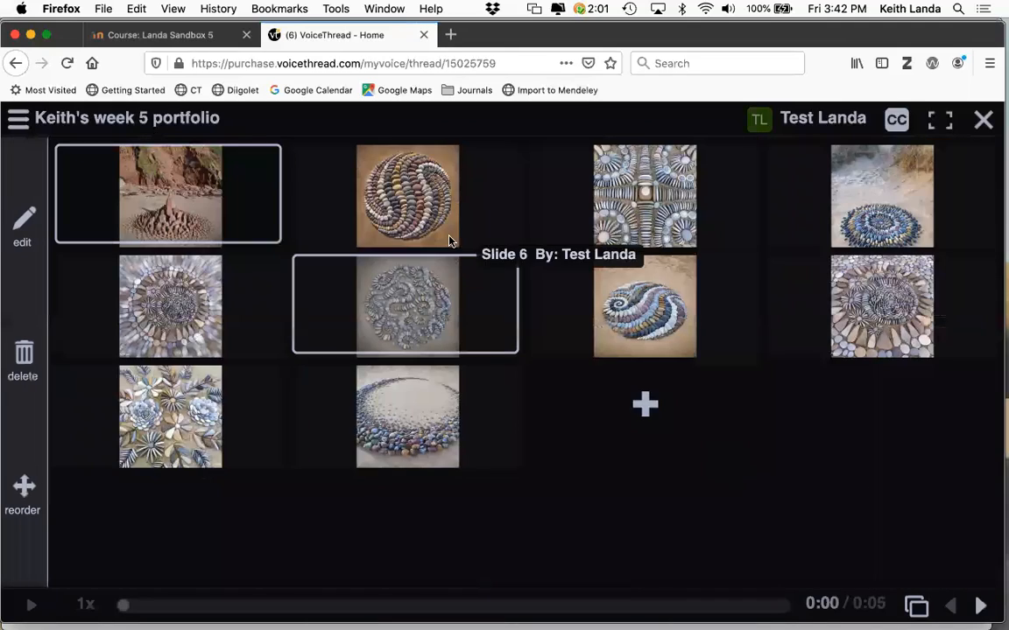
pyautogui.click(424, 212)
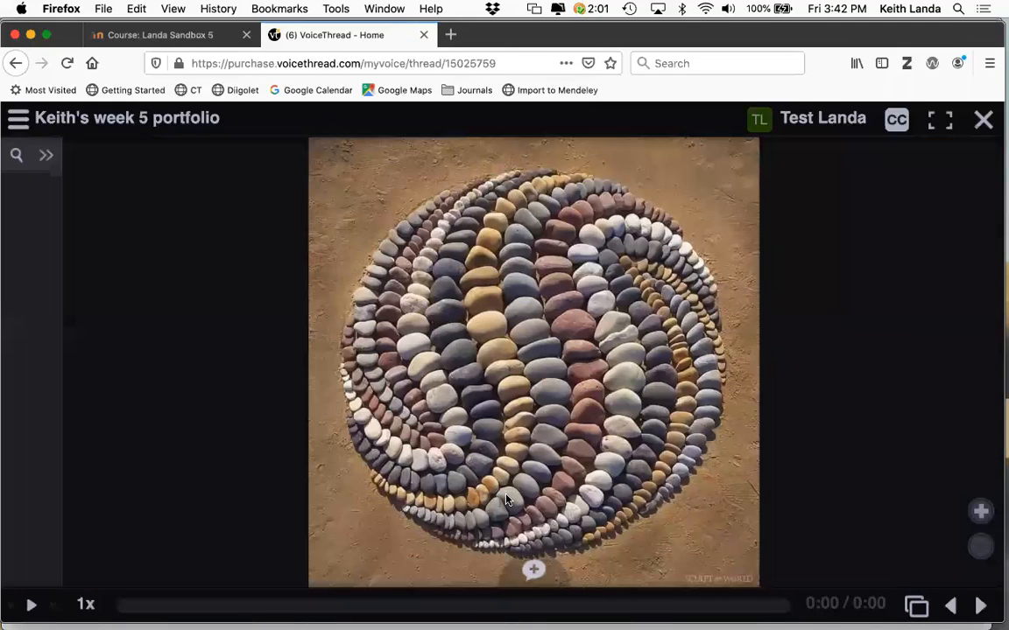
pyautogui.click(534, 567)
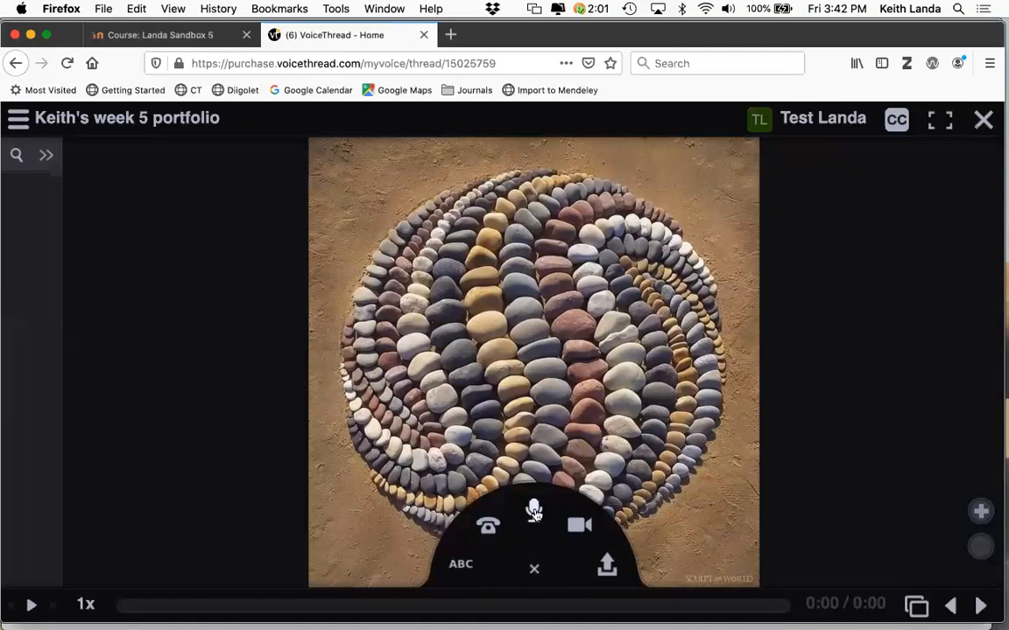
pyautogui.click(534, 513)
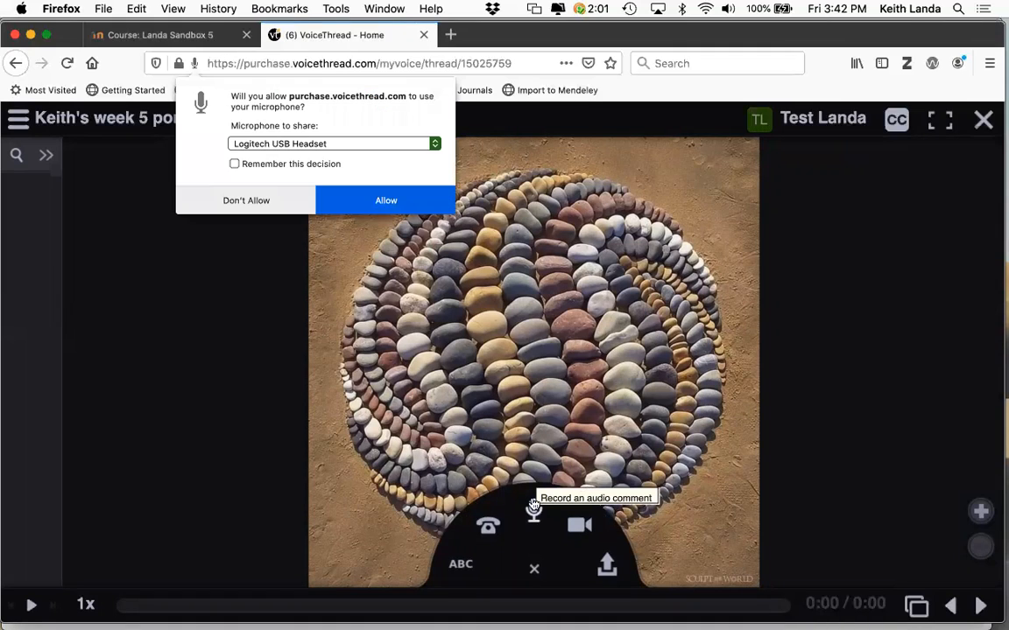
pyautogui.click(378, 198)
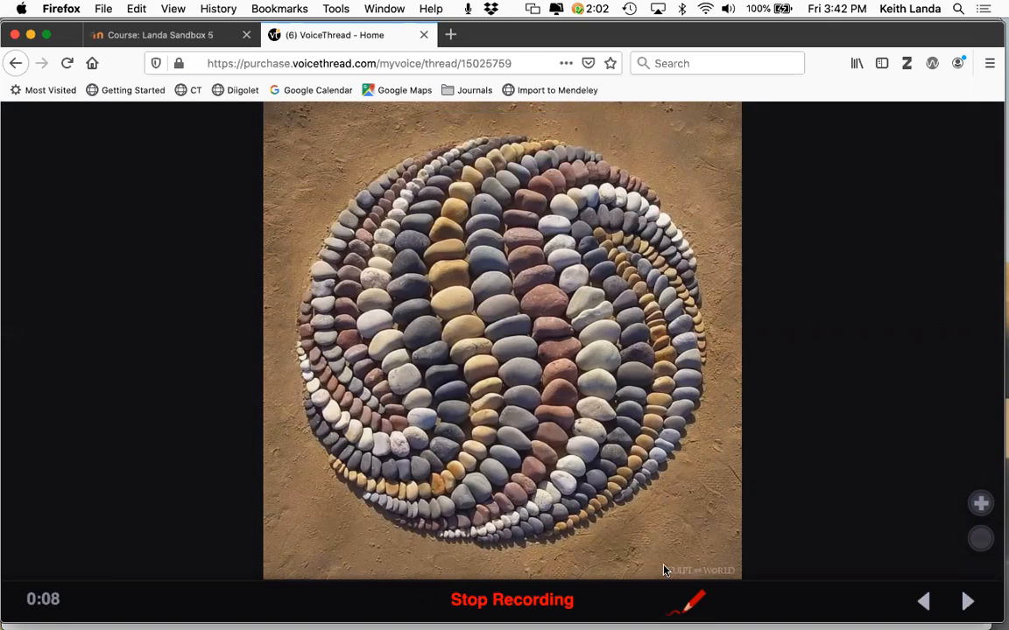
# Step: Draw a red arrow pointing at the upper-right edge of the stone circle, stop the recording and save the audio comment
pyautogui.click(689, 604)
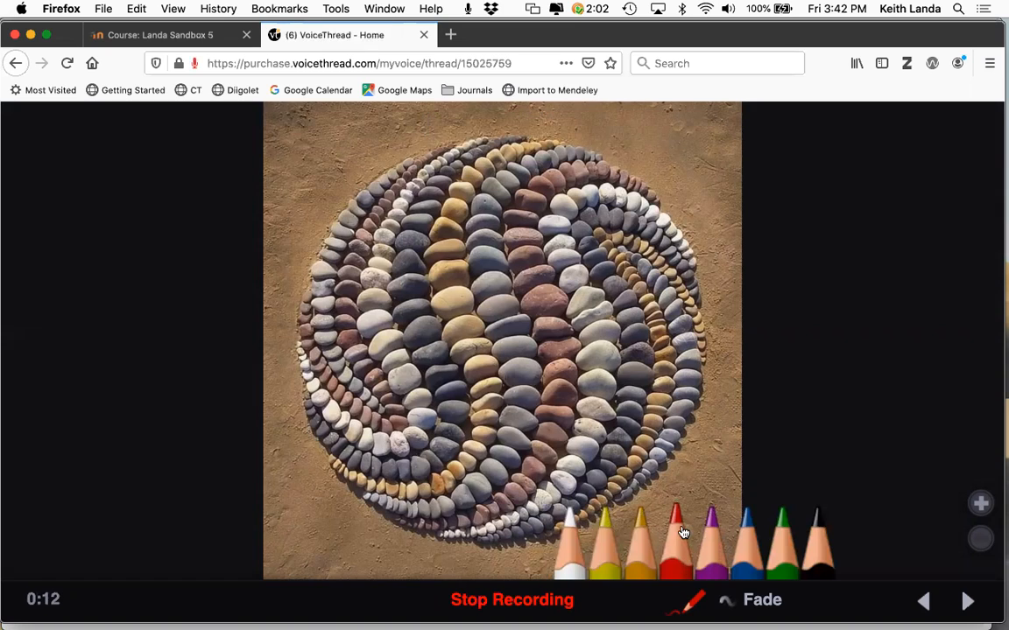
pyautogui.moveTo(700, 166); pyautogui.dragTo(682, 217)
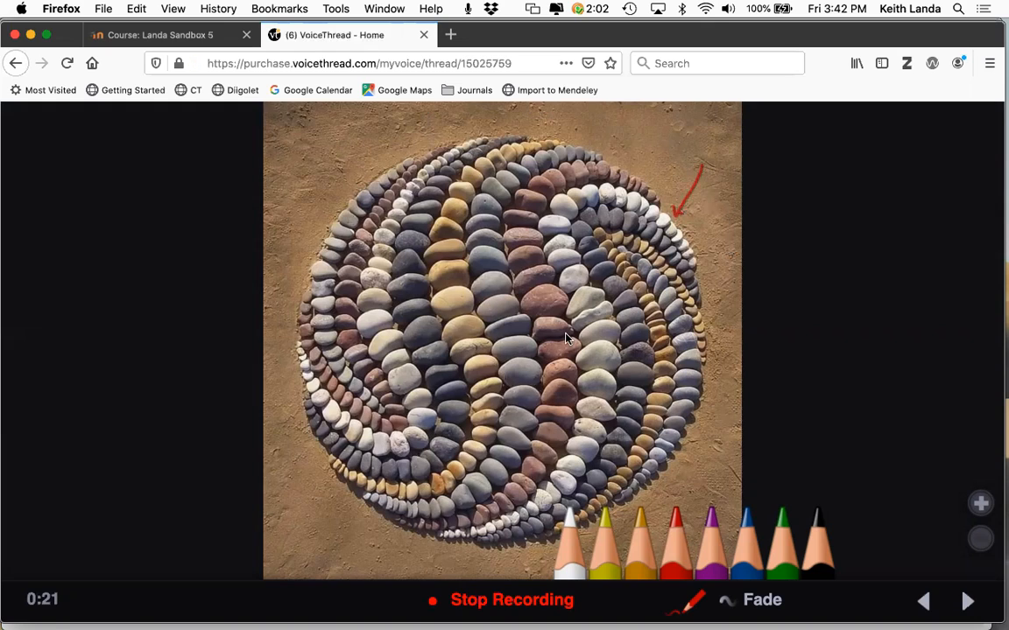
pyautogui.click(512, 601)
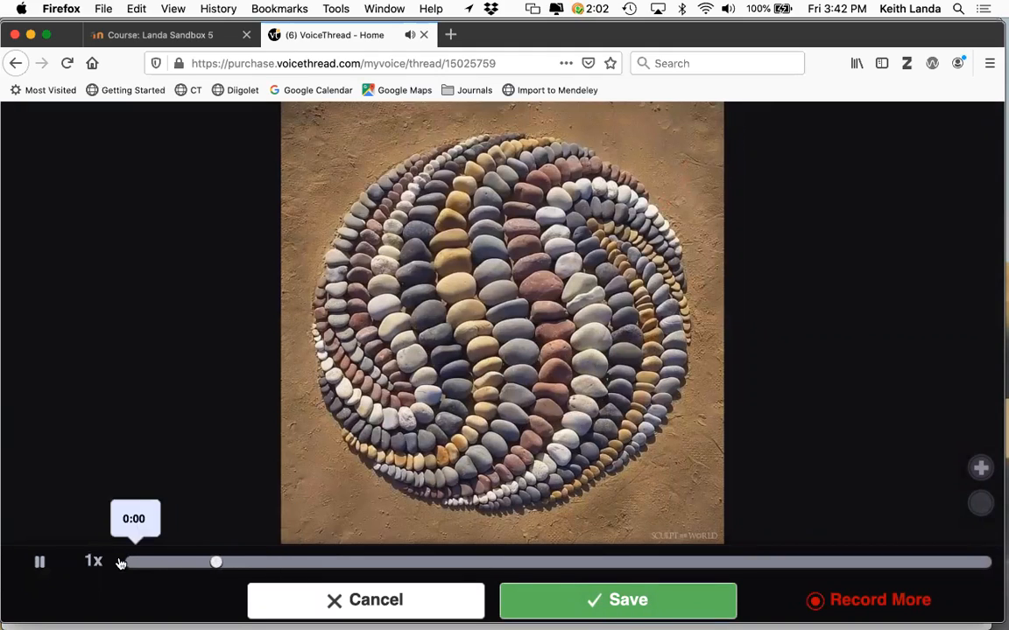
pyautogui.click(40, 563)
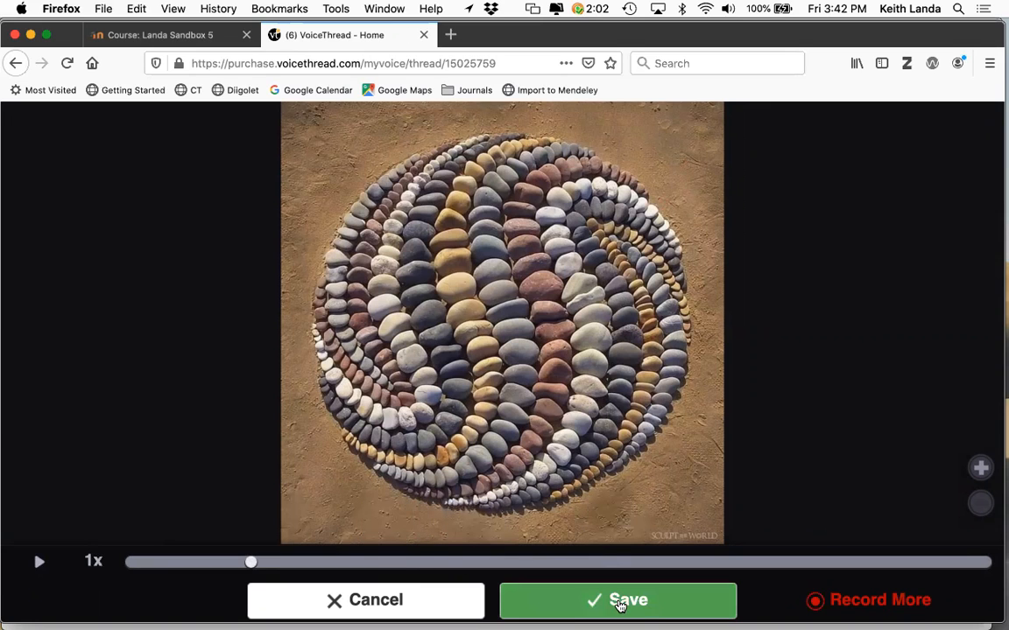
pyautogui.click(619, 602)
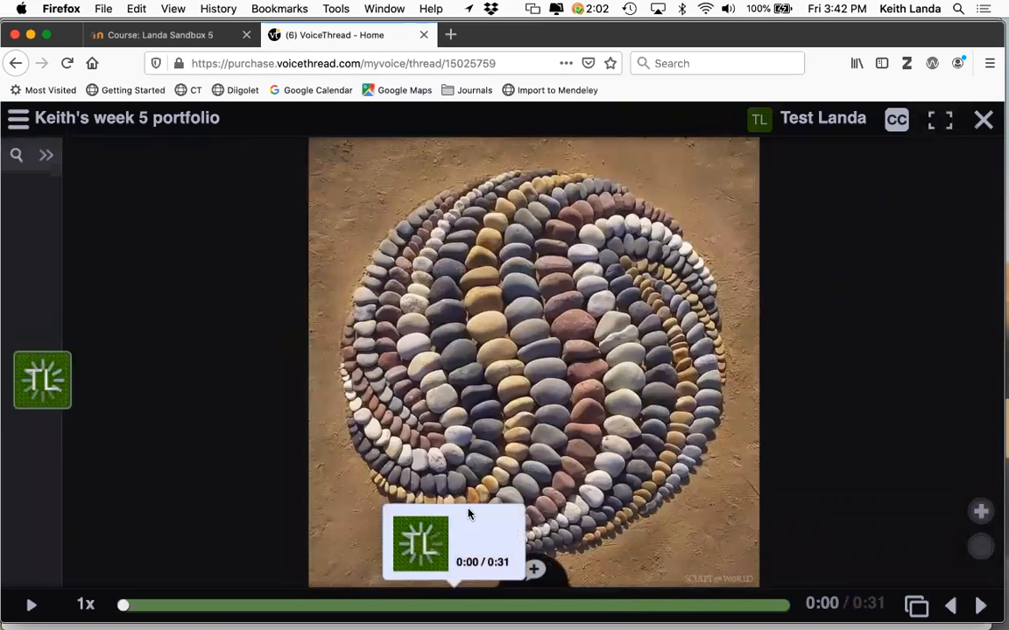
pyautogui.moveTo(70, 378)
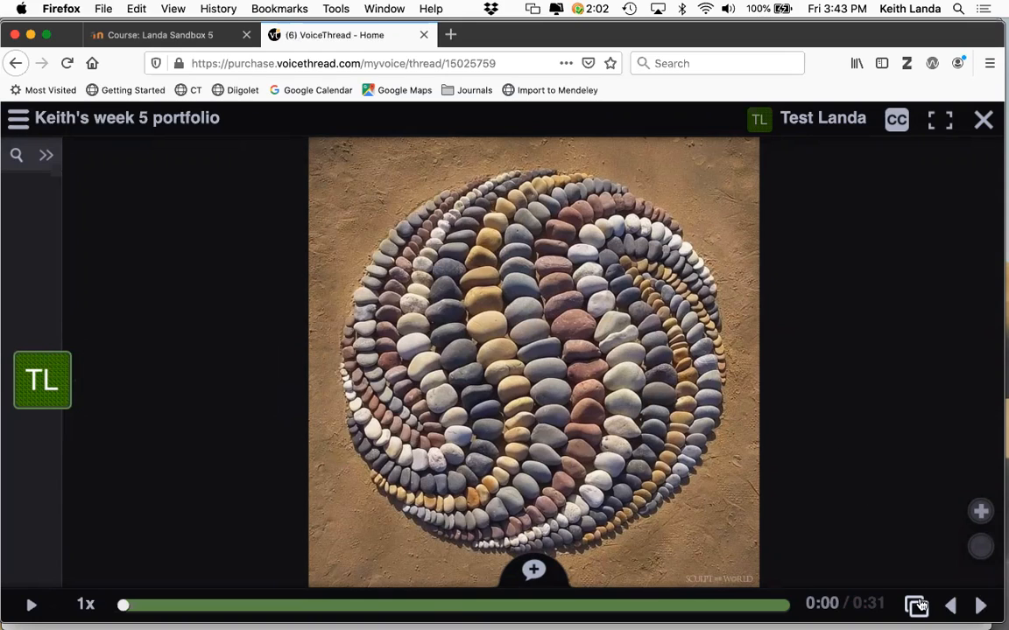
# Step: Close the thread, submit it as the assignment without sharing it with the class, and return to the course
pyautogui.click(983, 122)
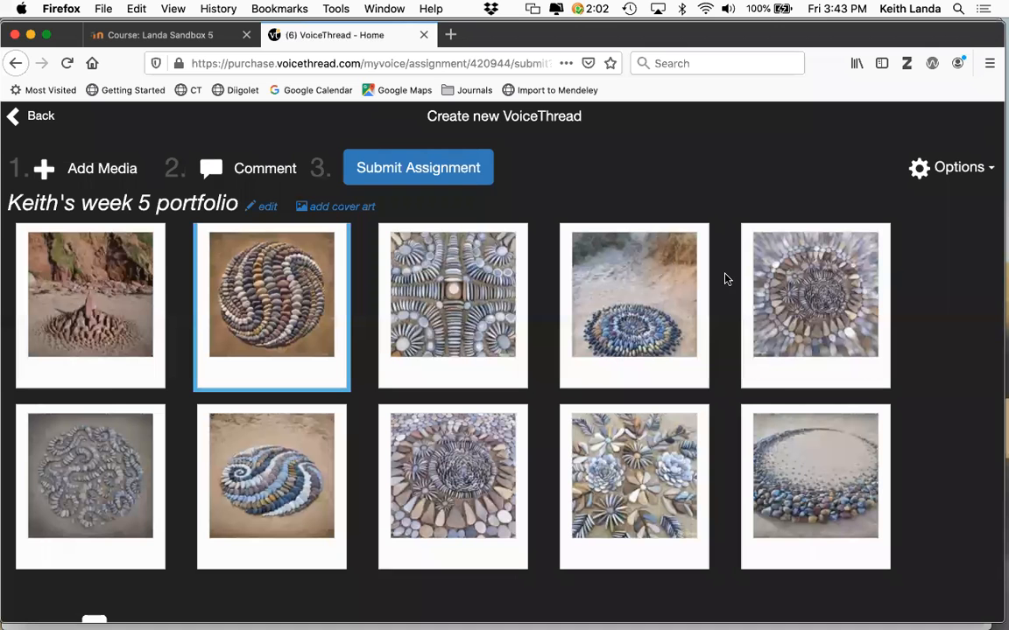
pyautogui.click(421, 175)
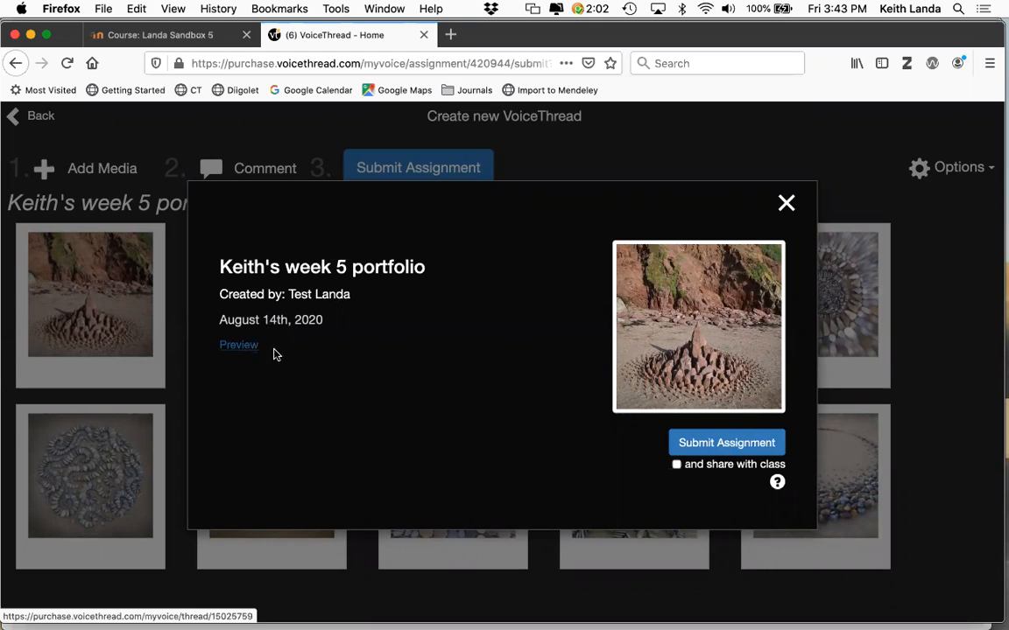
pyautogui.click(724, 444)
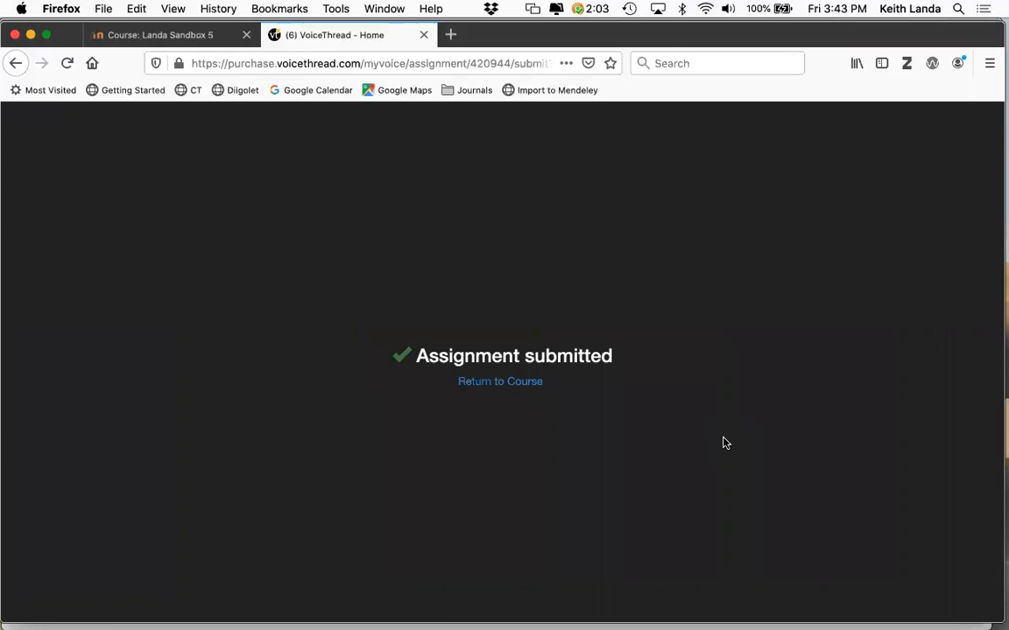
pyautogui.click(527, 387)
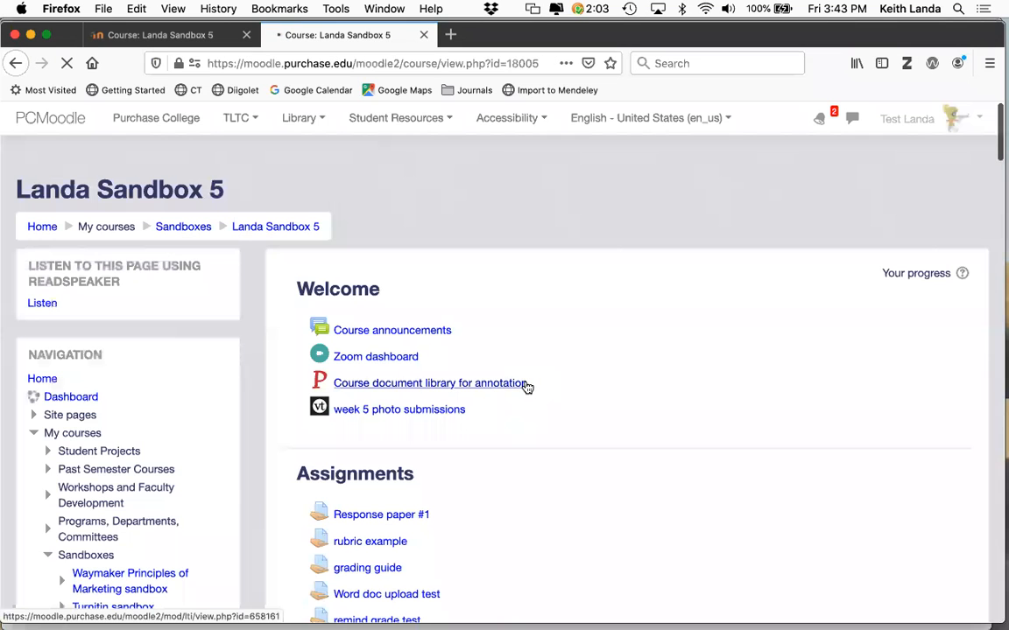
# Step: Switch to the instructor's course in Chrome and open the student's submitted thread in "week 5 photo submissions"
pyautogui.press('super+Tab')
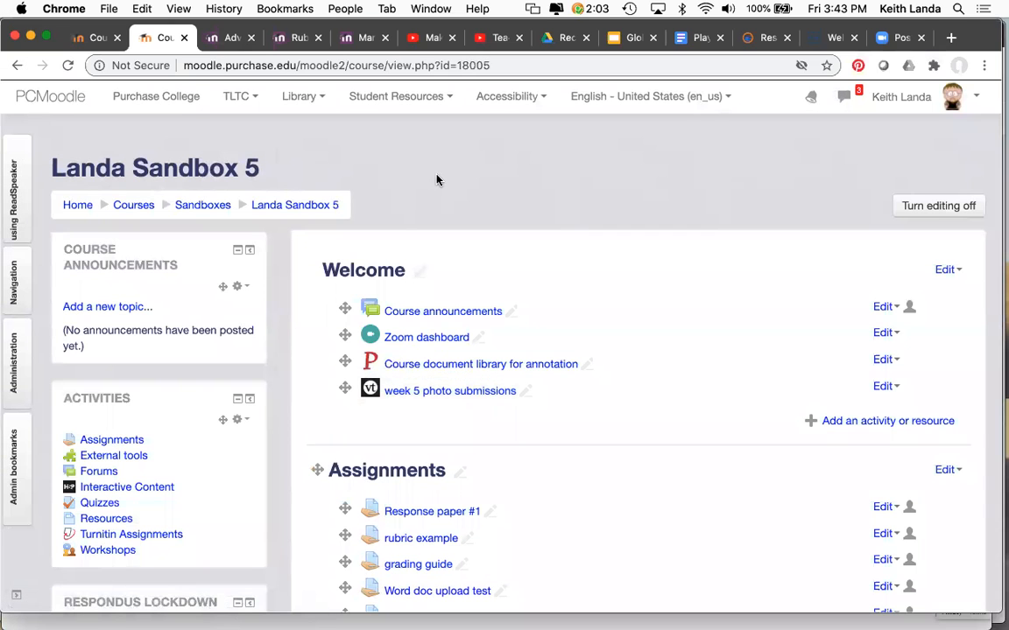
pyautogui.click(480, 396)
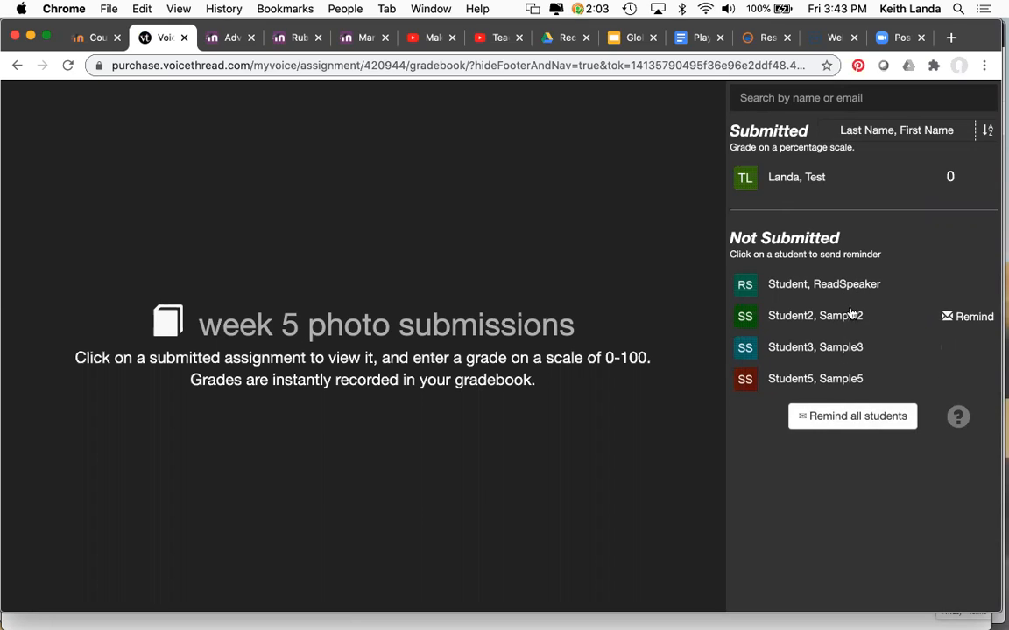
pyautogui.click(787, 179)
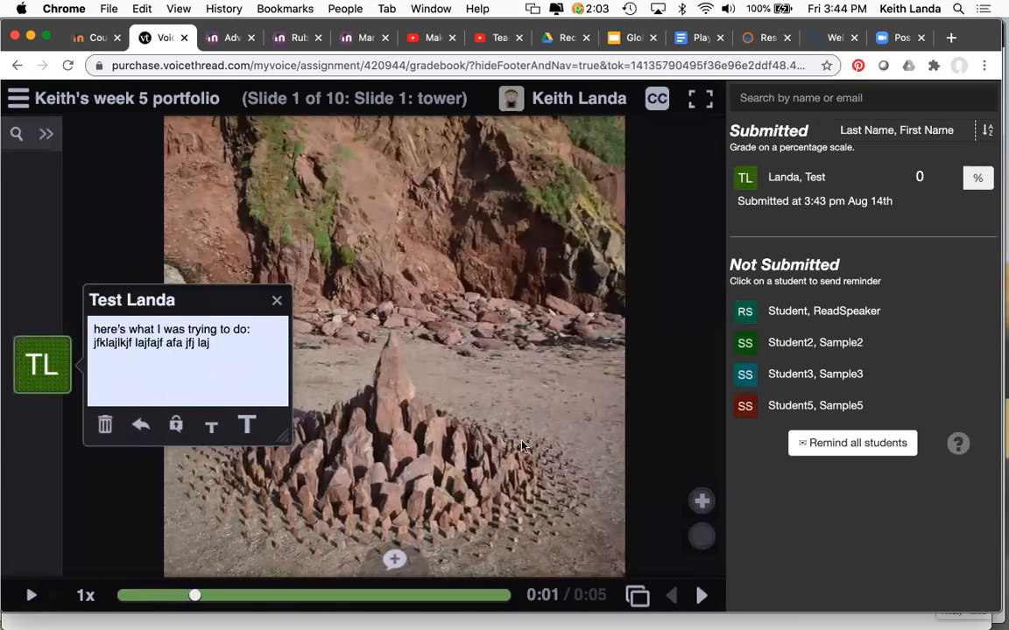
# Step: Go to the ninth slide with the stone flowers, start recording an audio comment and choose the red drawing pencil
pyautogui.click(636, 598)
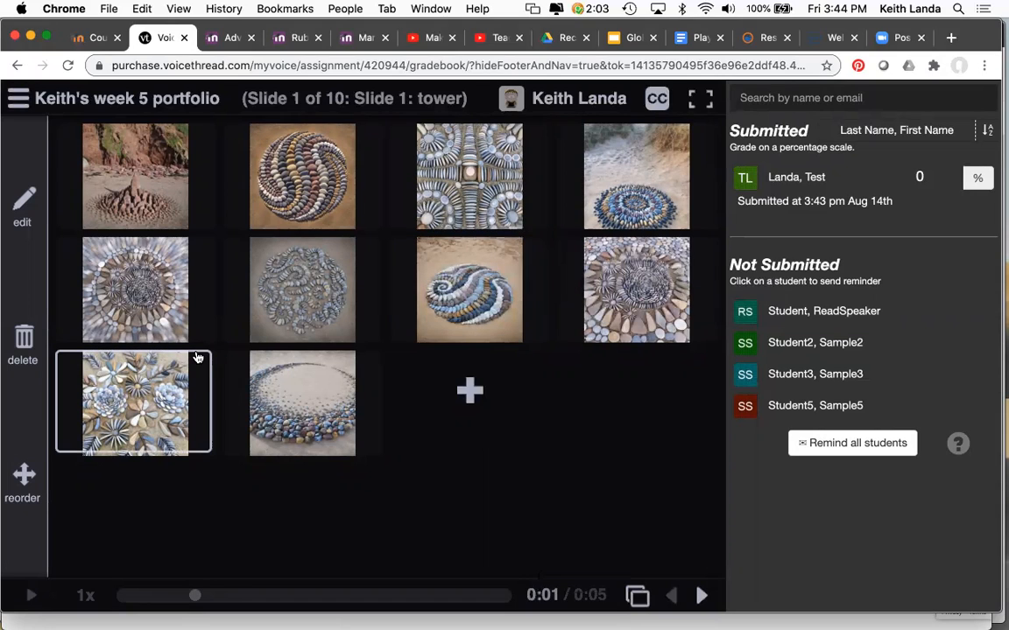
pyautogui.click(135, 400)
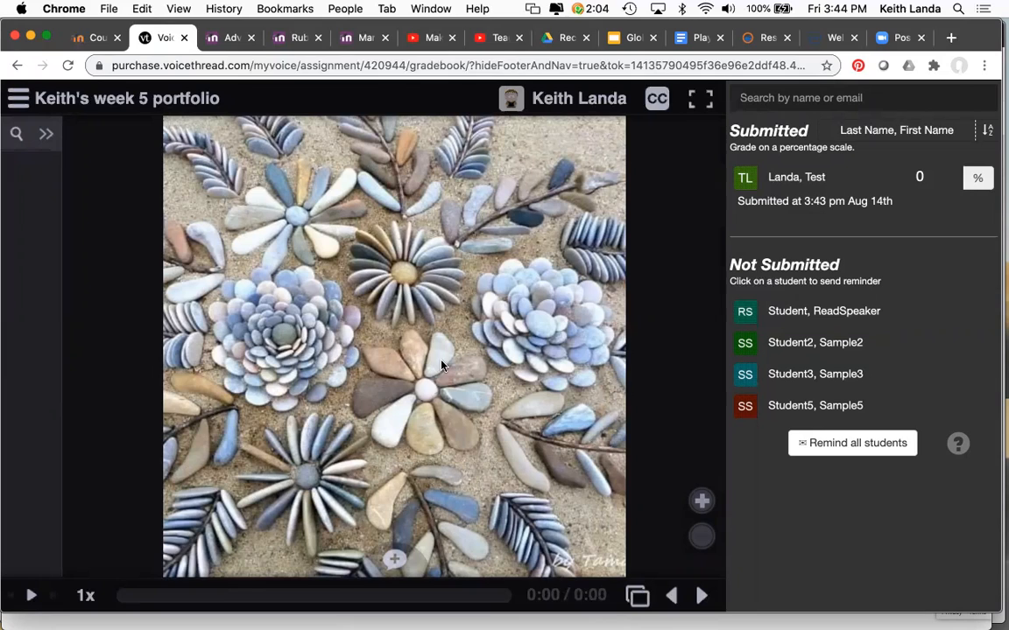
pyautogui.click(397, 561)
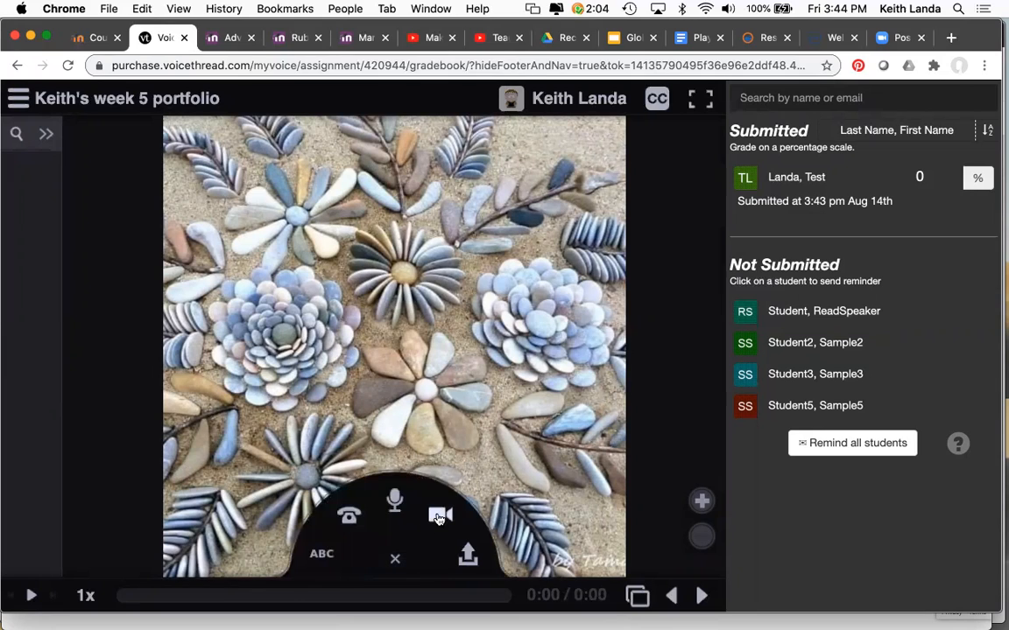
pyautogui.click(394, 500)
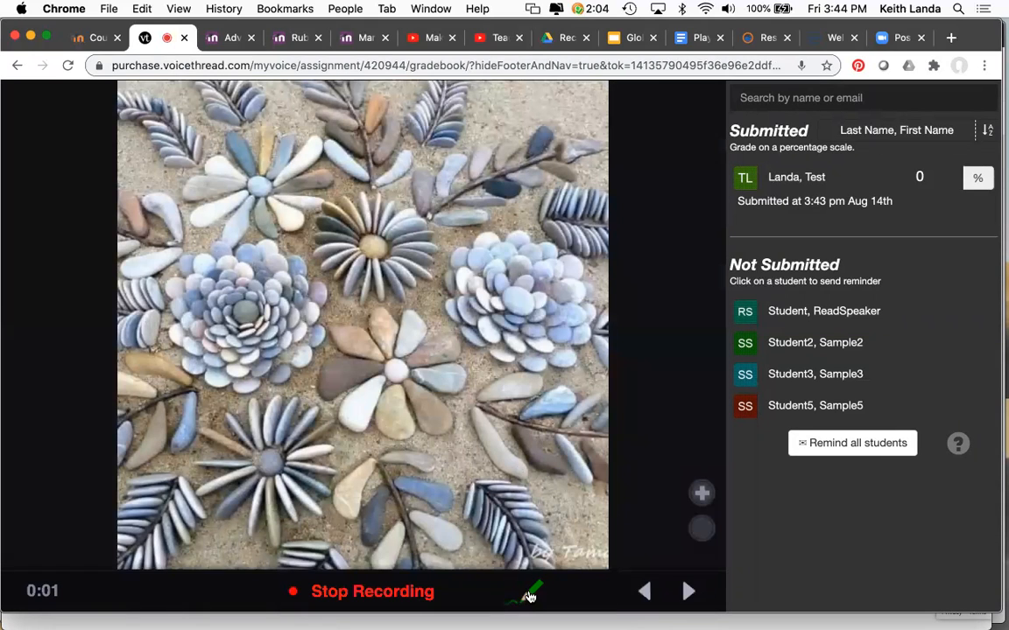
pyautogui.click(528, 596)
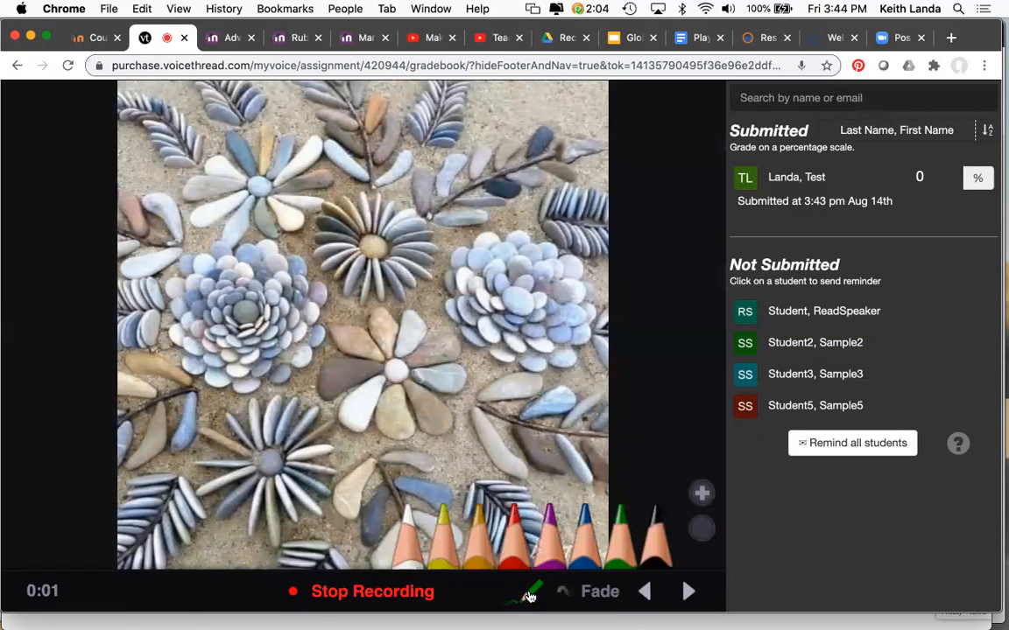
pyautogui.click(462, 490)
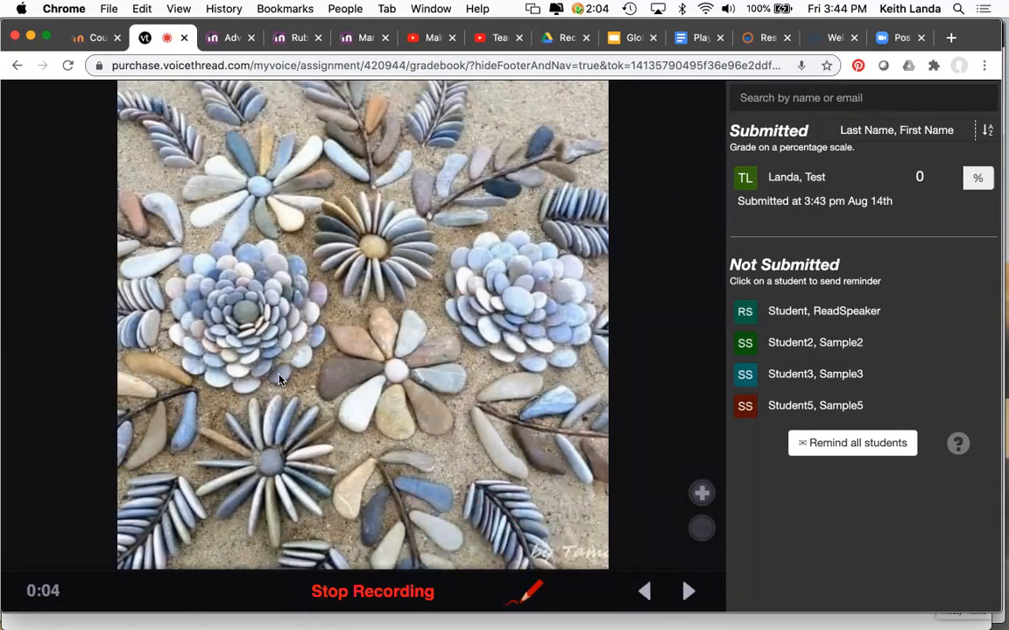
# Step: Outline the two large blue stone flowers in red, stop the recording and save the audio comment
pyautogui.moveTo(190, 385)
pyautogui.mouseDown()
pyautogui.moveTo(346, 303)
pyautogui.moveTo(280, 242)
pyautogui.moveTo(190, 246)
pyautogui.mouseUp()
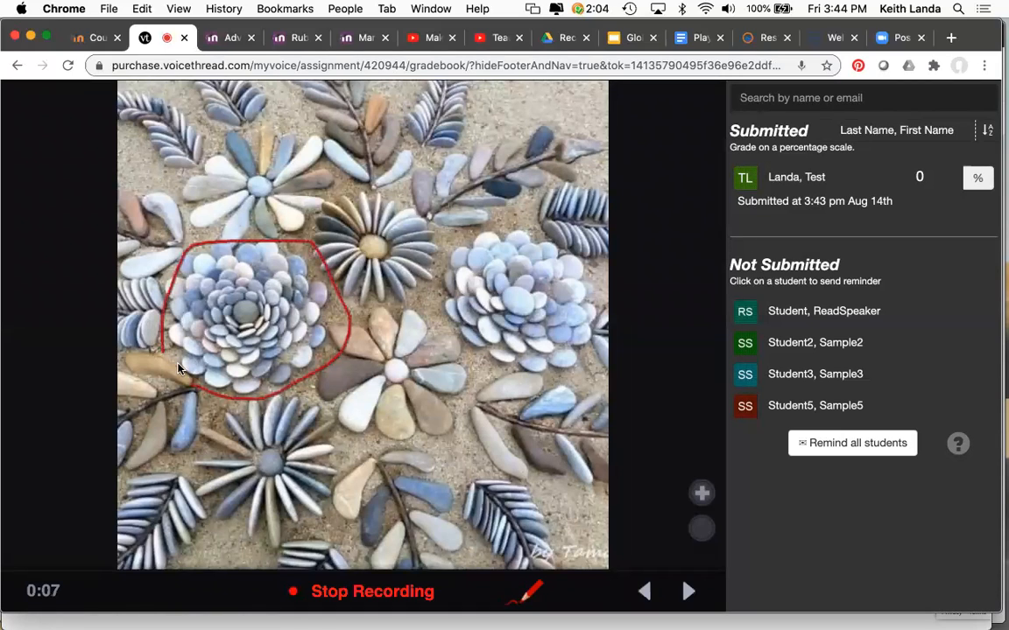
pyautogui.moveTo(431, 305)
pyautogui.mouseDown()
pyautogui.moveTo(588, 360)
pyautogui.moveTo(590, 289)
pyautogui.moveTo(578, 244)
pyautogui.moveTo(543, 240)
pyautogui.mouseUp()
pyautogui.moveTo(482, 239); pyautogui.dragTo(435, 300)
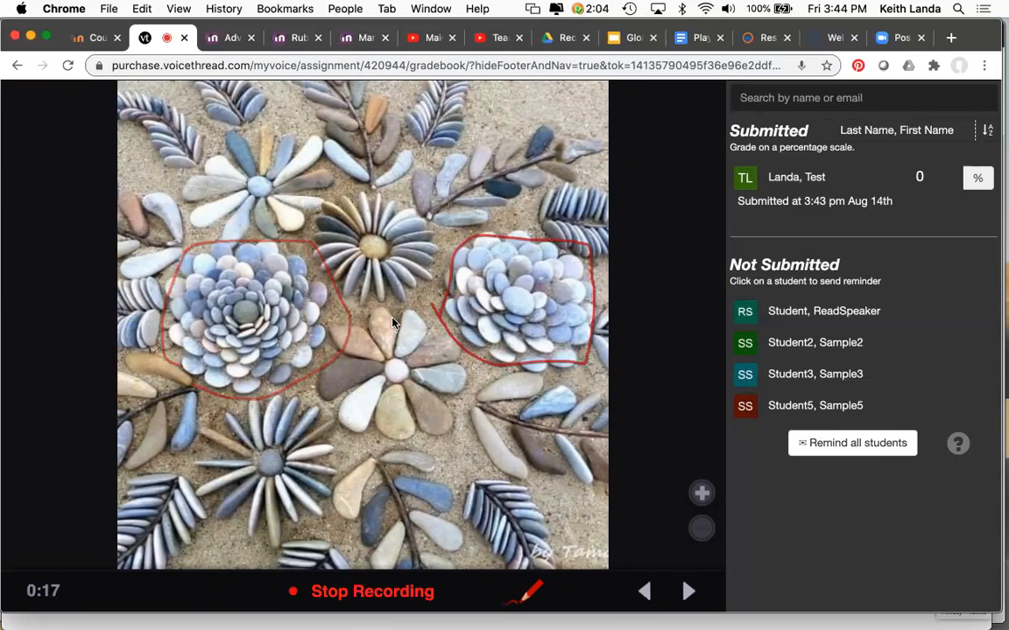
pyautogui.click(375, 592)
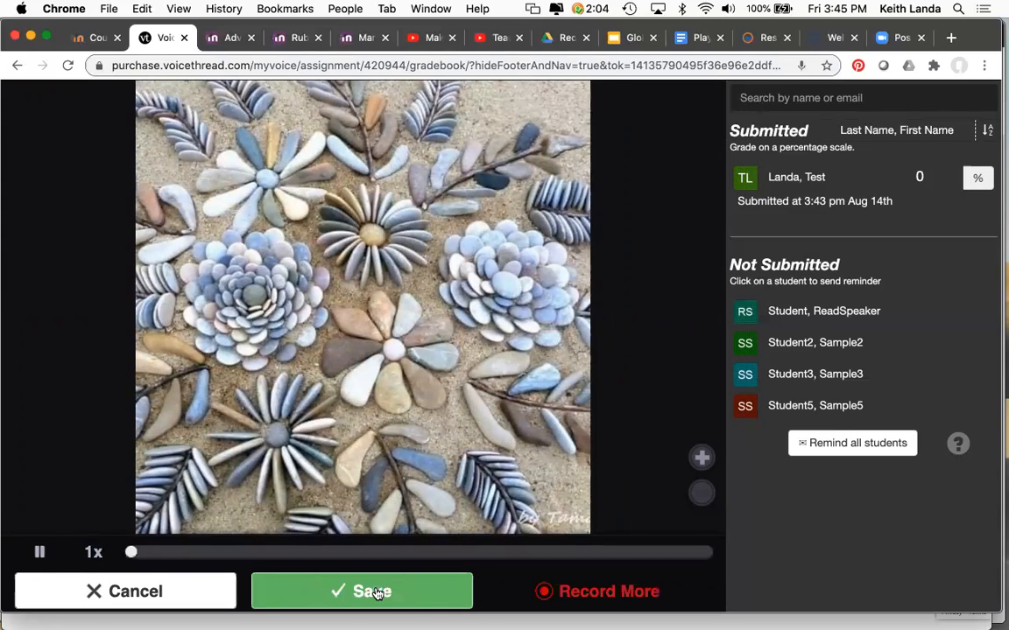
pyautogui.click(376, 594)
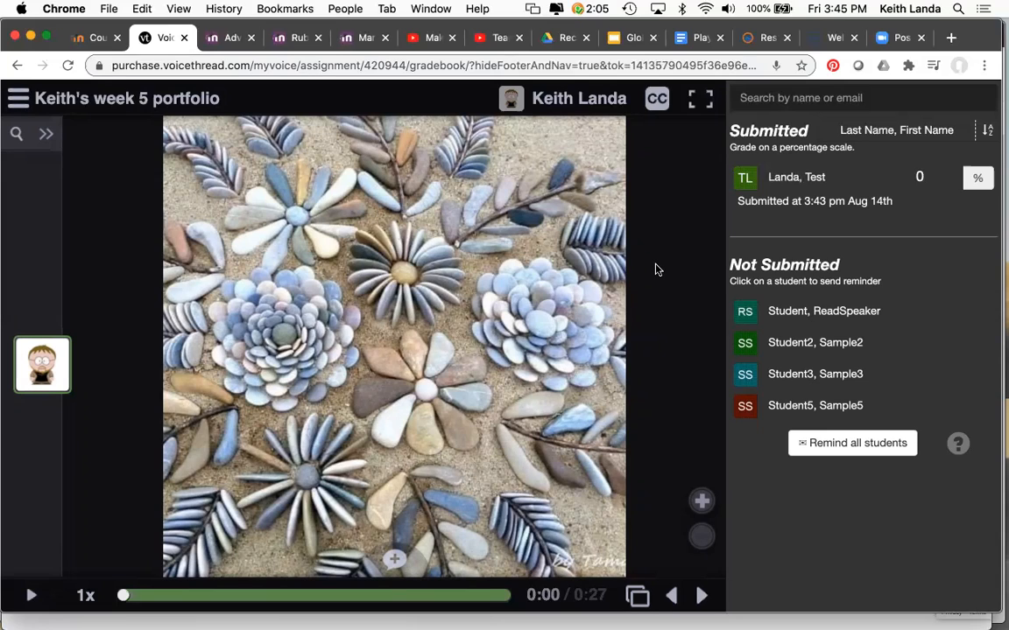
# Step: Grade the student's submission 85 percent
pyautogui.click(927, 178)
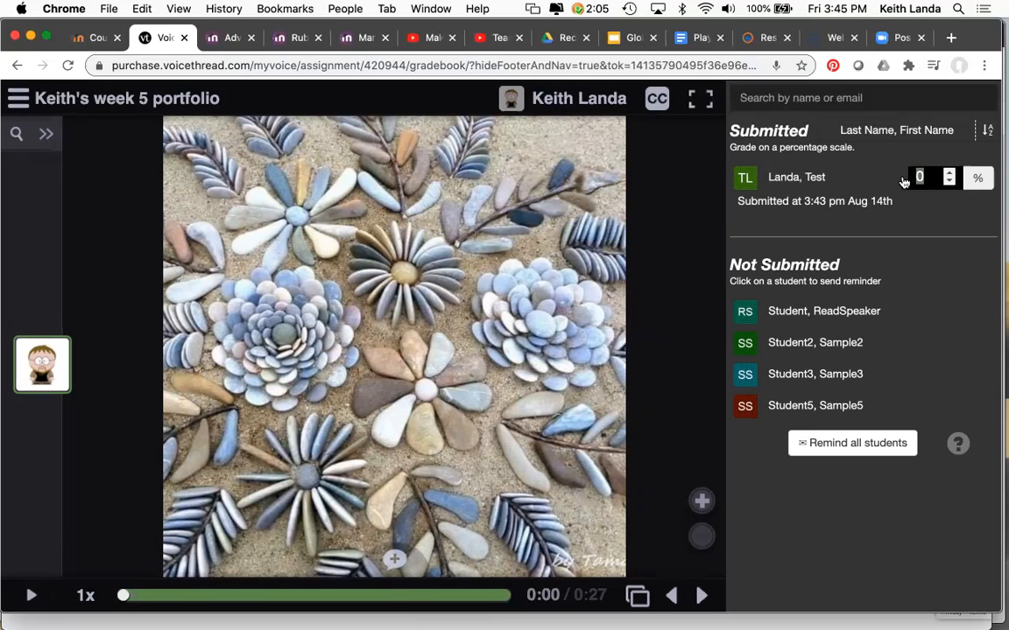
pyautogui.write('85')
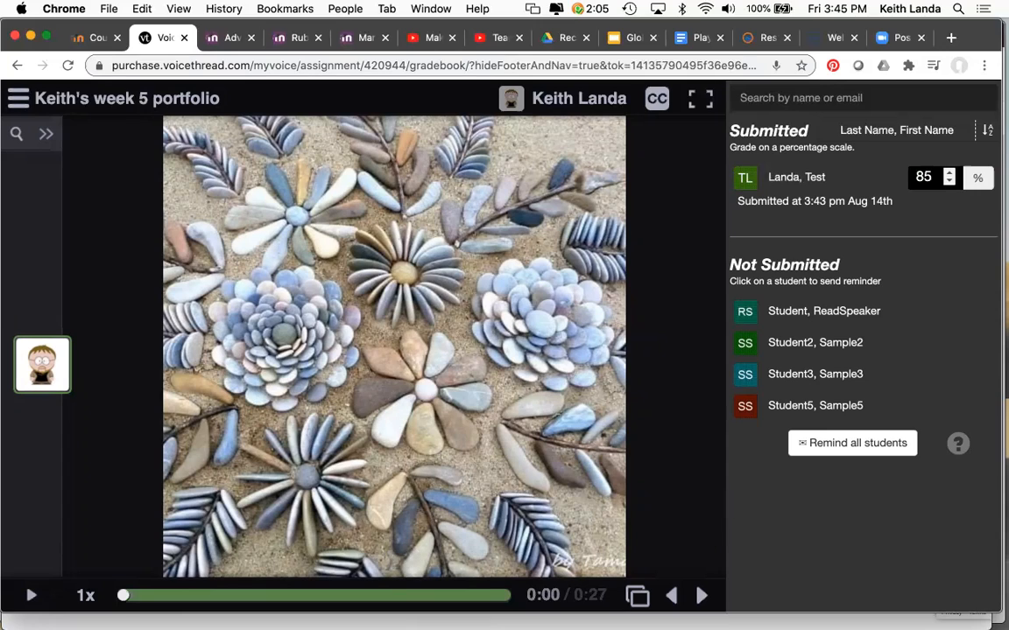
pyautogui.click(953, 226)
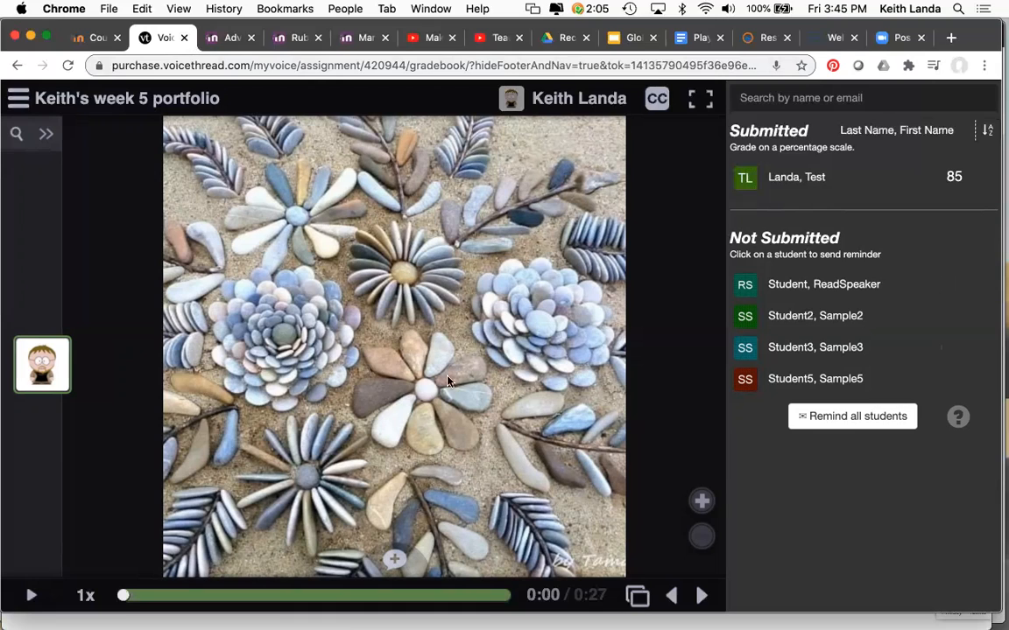
# Step: Close the VoiceThread grading page and open the course's gradebook in Moodle
pyautogui.click(184, 37)
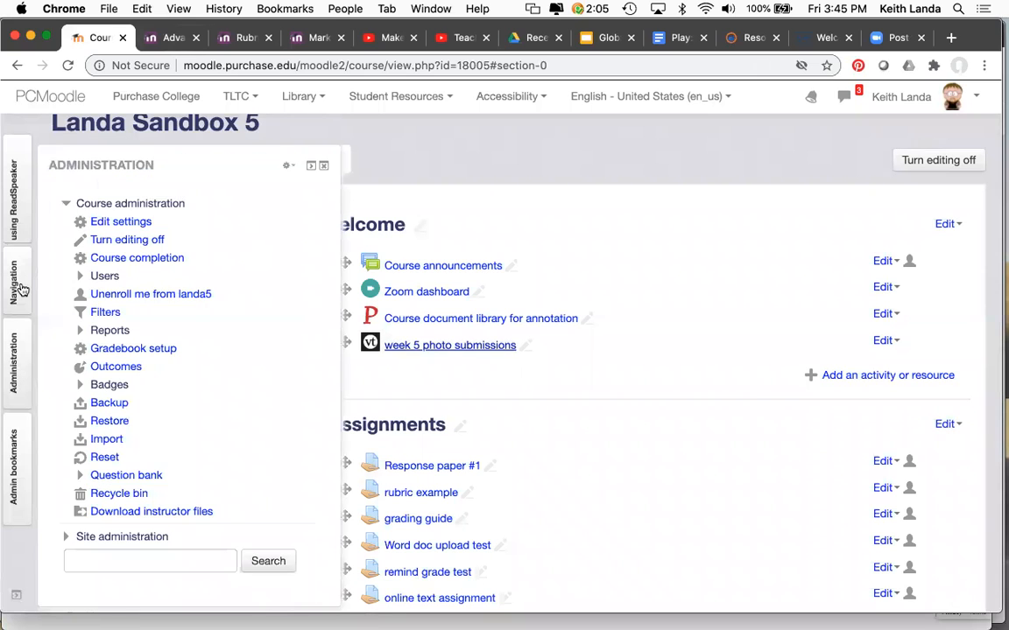
pyautogui.moveTo(23, 290)
pyautogui.scroll(-2, 114, 390)
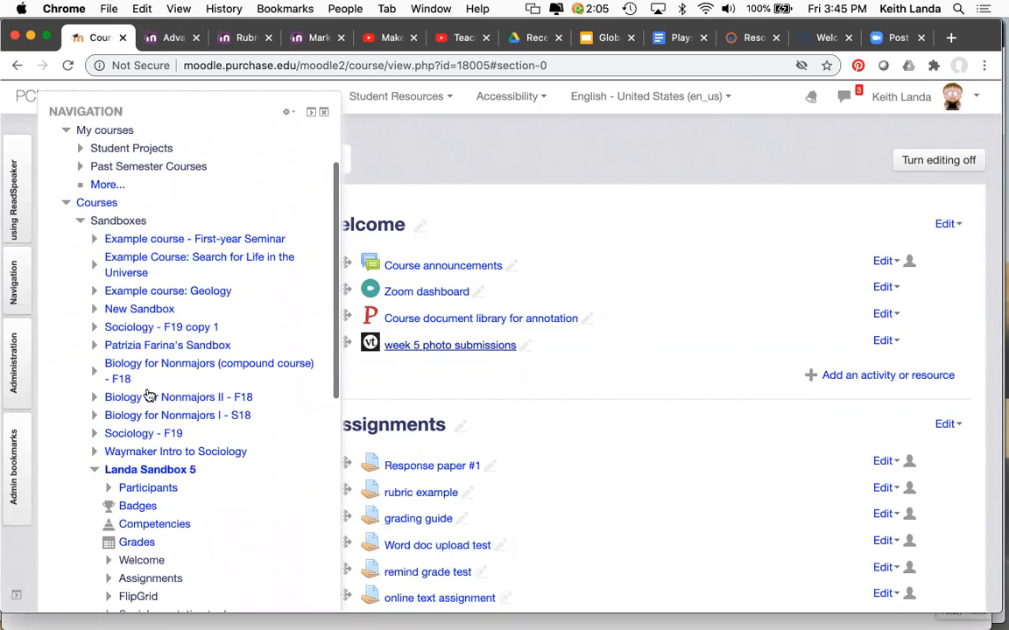
pyautogui.click(134, 543)
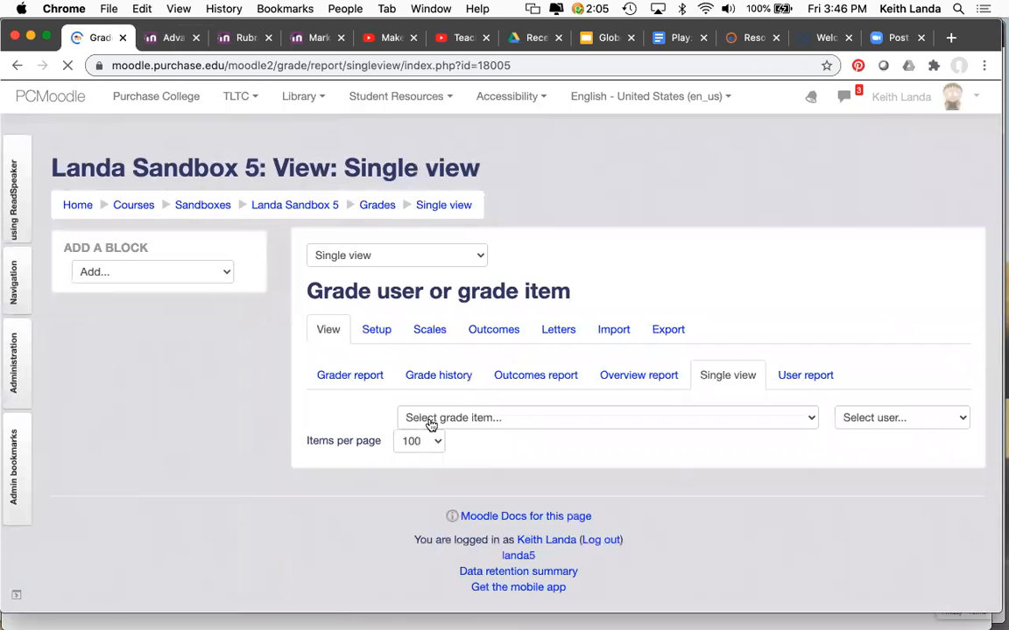
# Step: Check the student's grade for the "week 5 photo submissions" item in single view and return to the course page
pyautogui.click(654, 418)
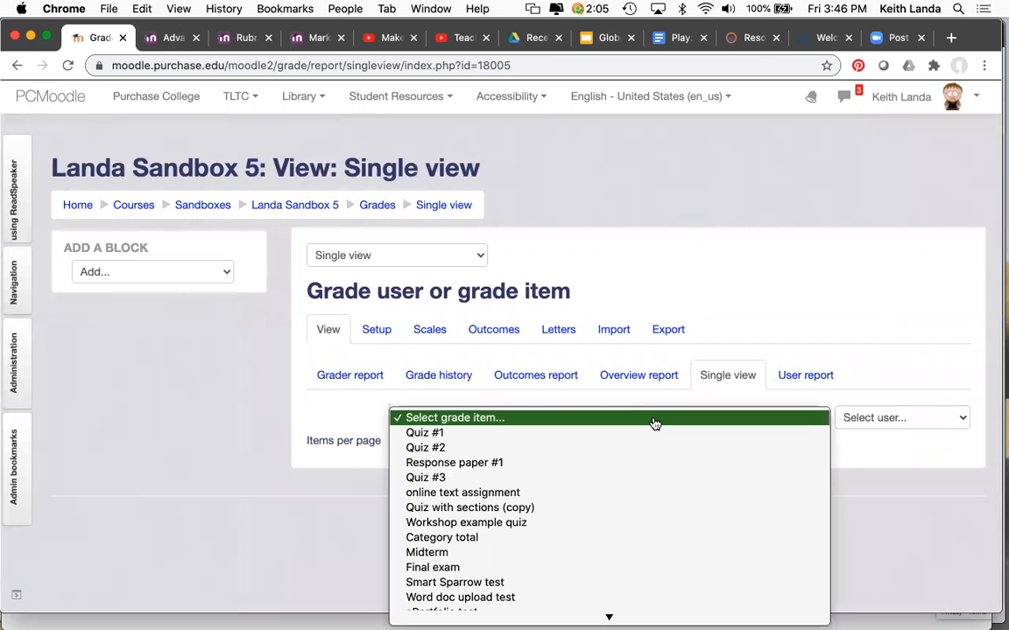
pyautogui.scroll(-15, 654, 424)
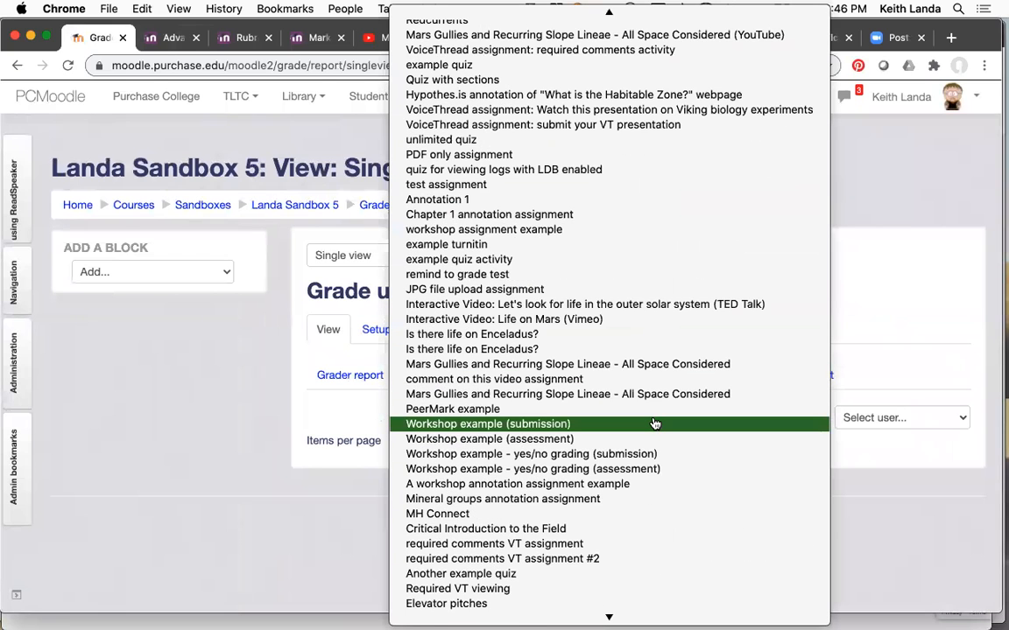
pyautogui.scroll(-1, 655, 424)
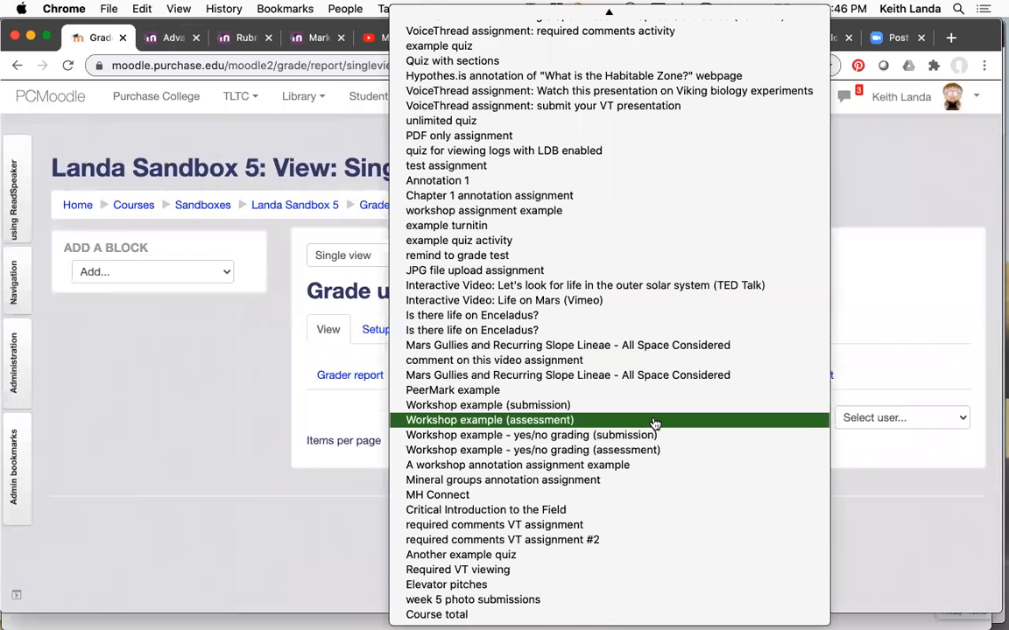
pyautogui.click(527, 601)
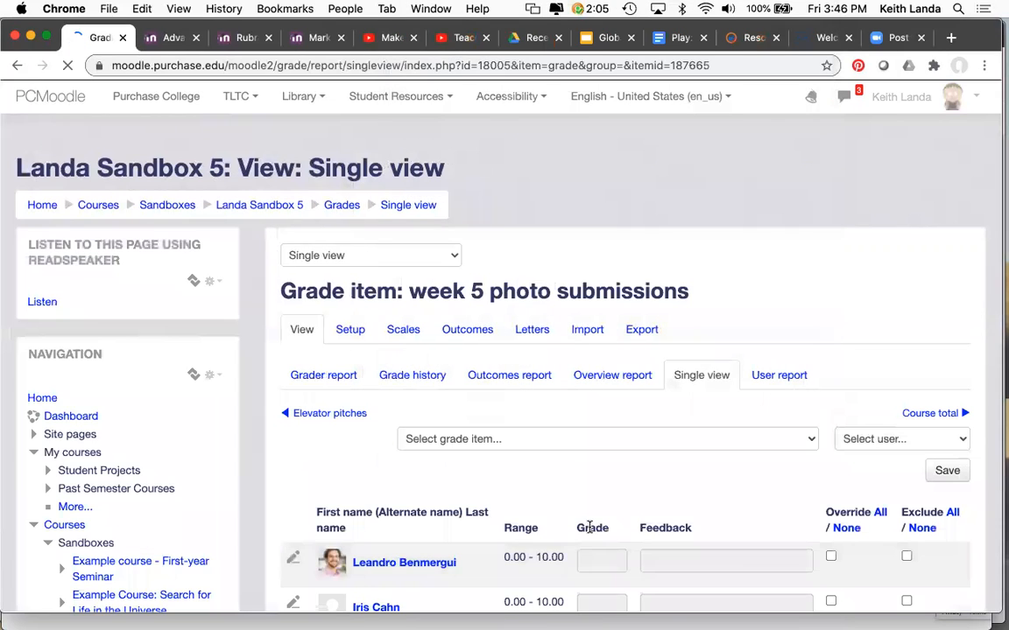
pyautogui.scroll(-5, 590, 531)
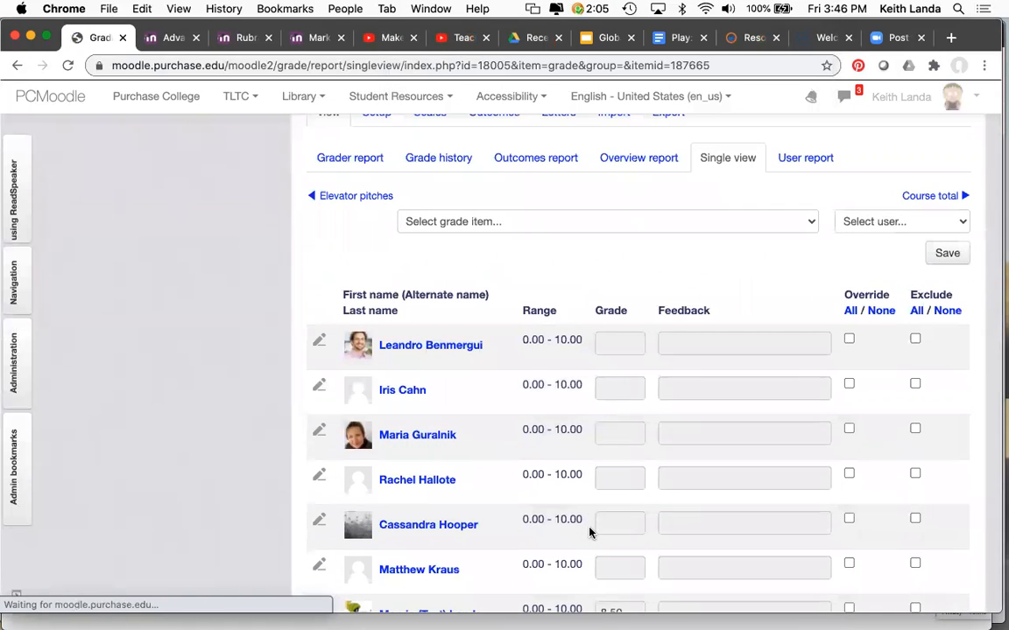
pyautogui.scroll(-3, 589, 532)
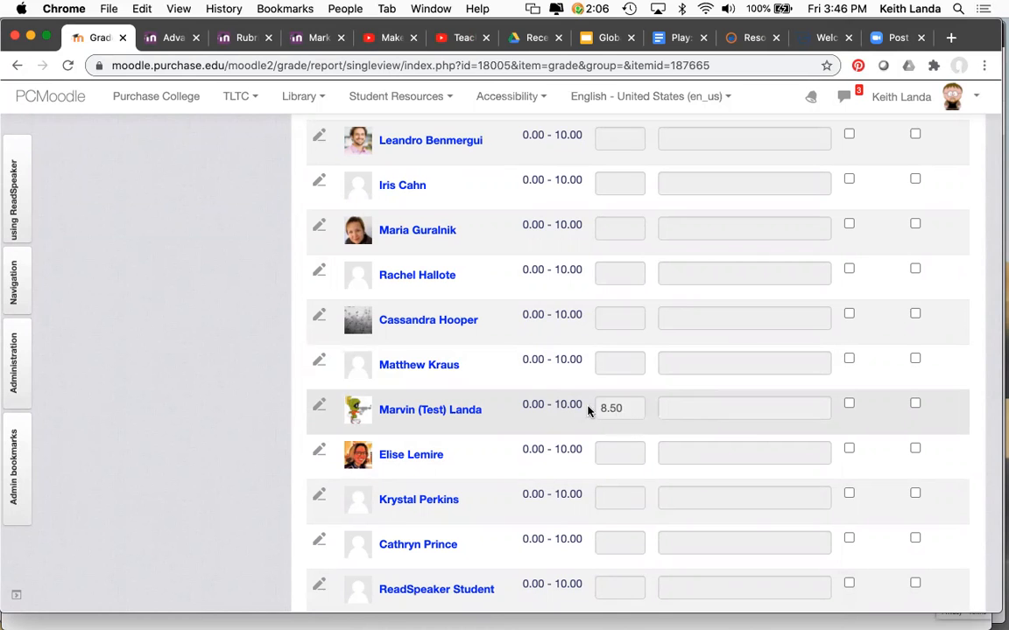
pyautogui.scroll(5, 620, 413)
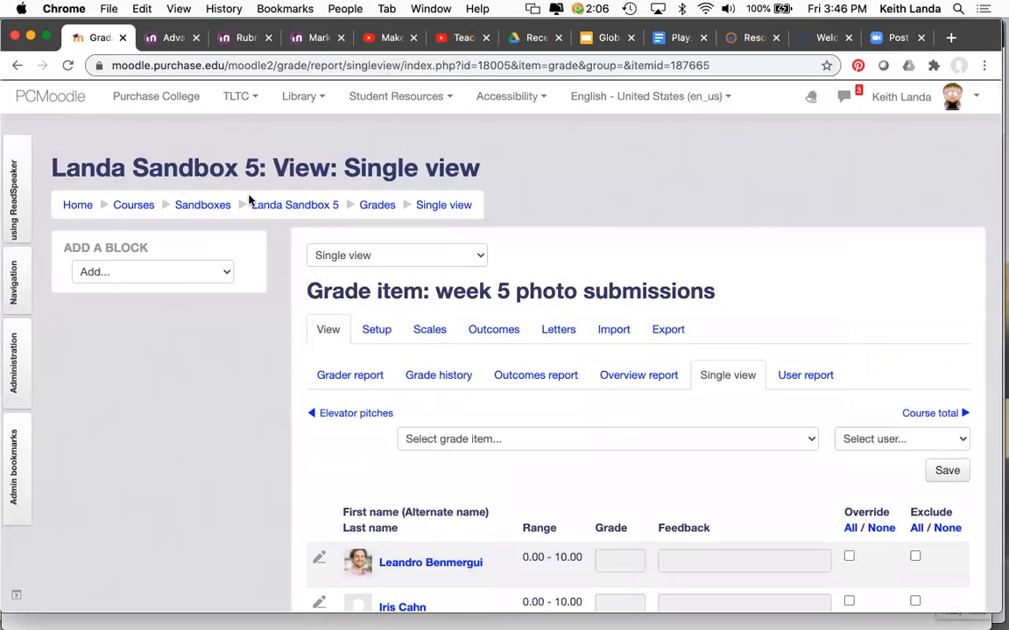
pyautogui.click(271, 206)
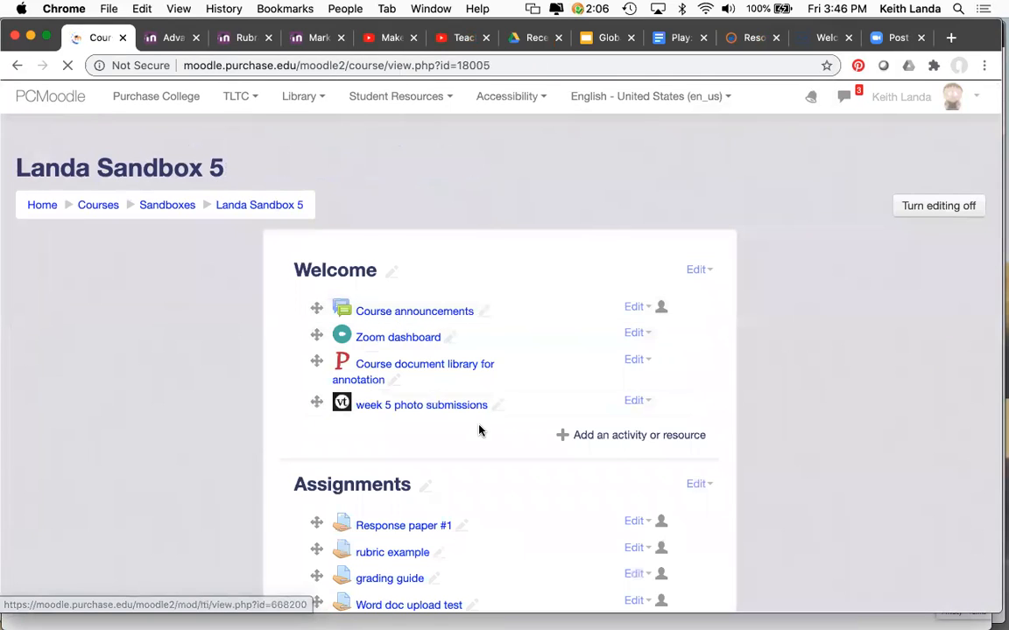
# Step: Switch to the student's course in Firefox, open "week 5 photo submissions" and preview the submitted week 5 portfolio
pyautogui.press('super+Tab')
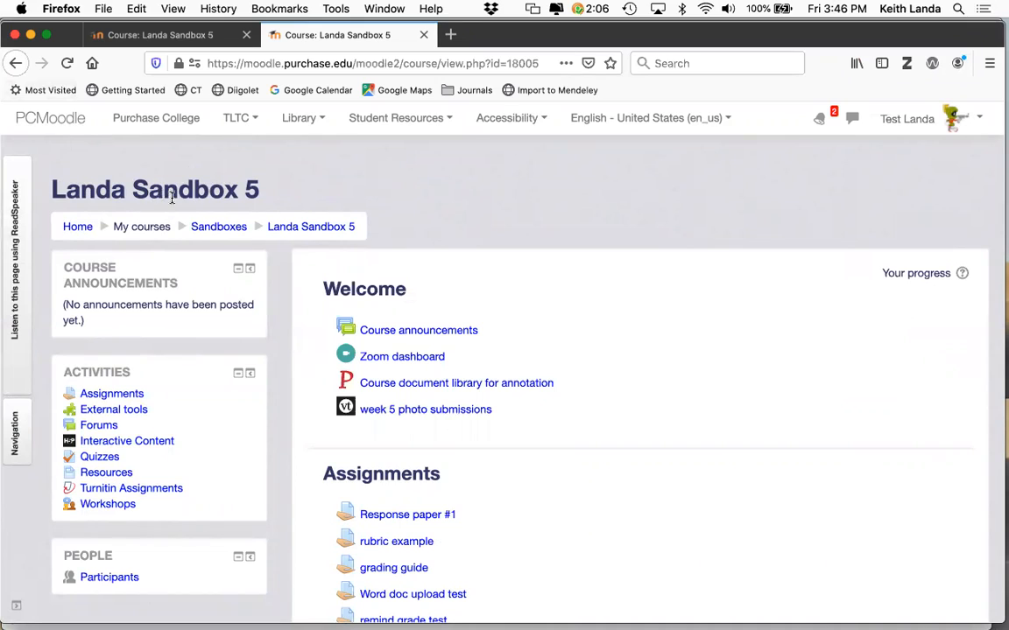
pyautogui.click(421, 414)
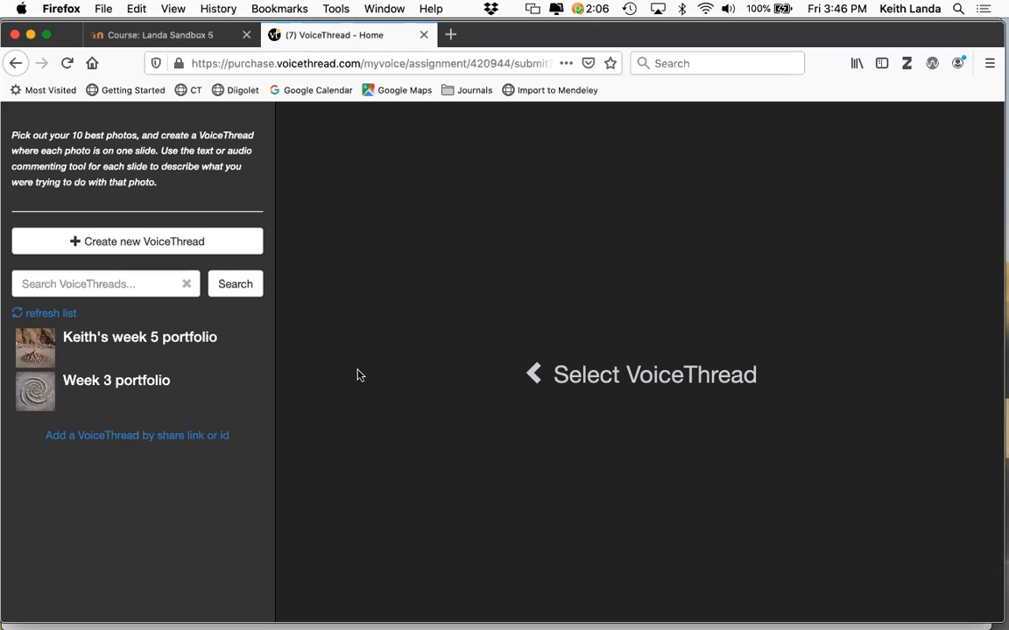
pyautogui.click(229, 338)
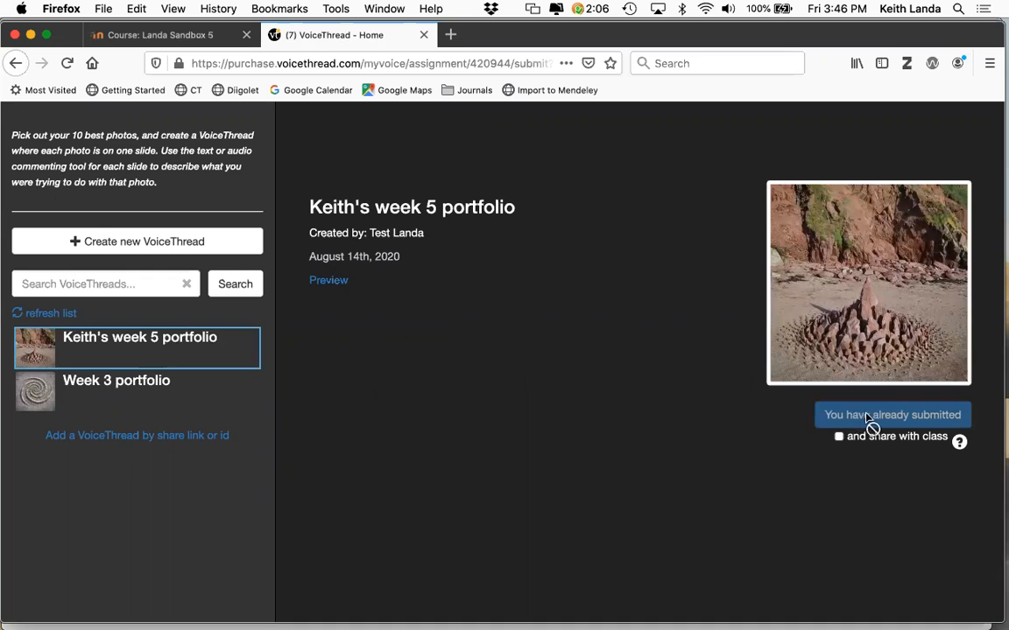
pyautogui.click(330, 282)
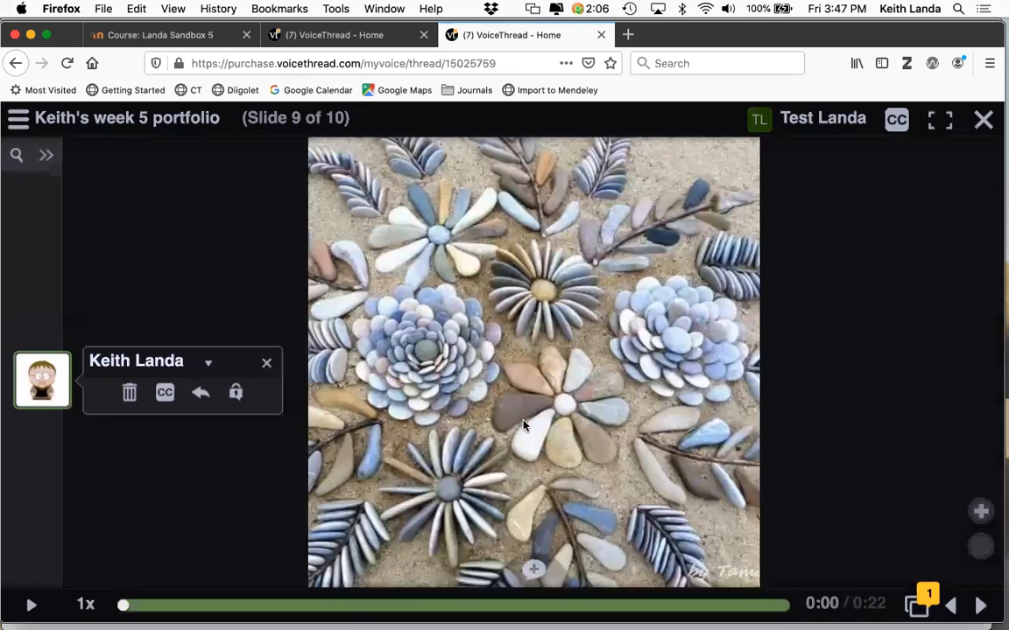
# Step: Open the ninth slide from the slide overview, play the instructor's audio comment with its red drawing and pause it
pyautogui.click(913, 606)
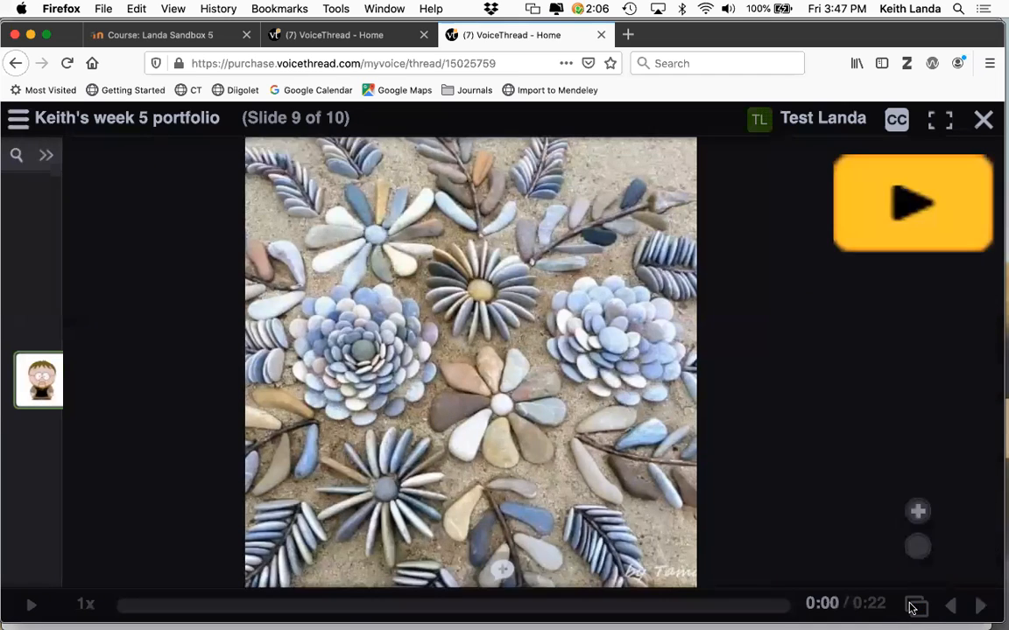
pyautogui.click(913, 606)
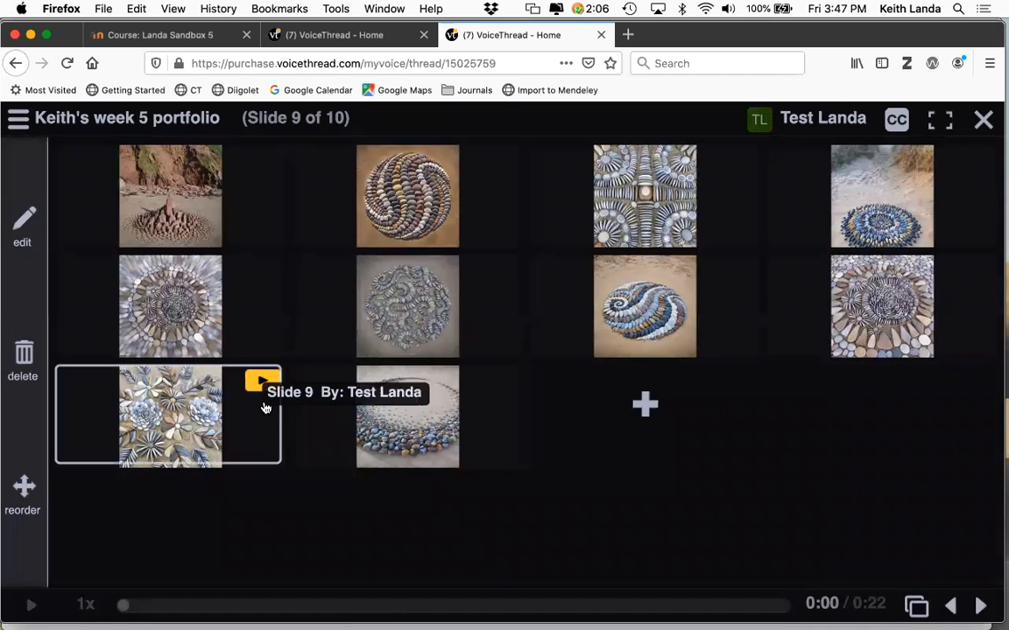
pyautogui.click(174, 415)
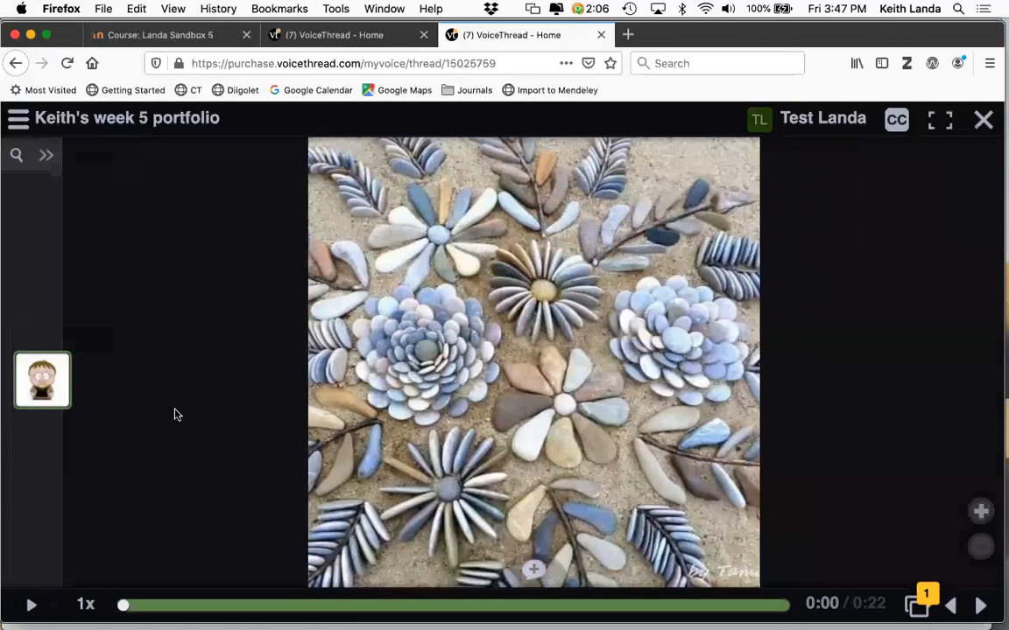
pyautogui.moveTo(46, 394)
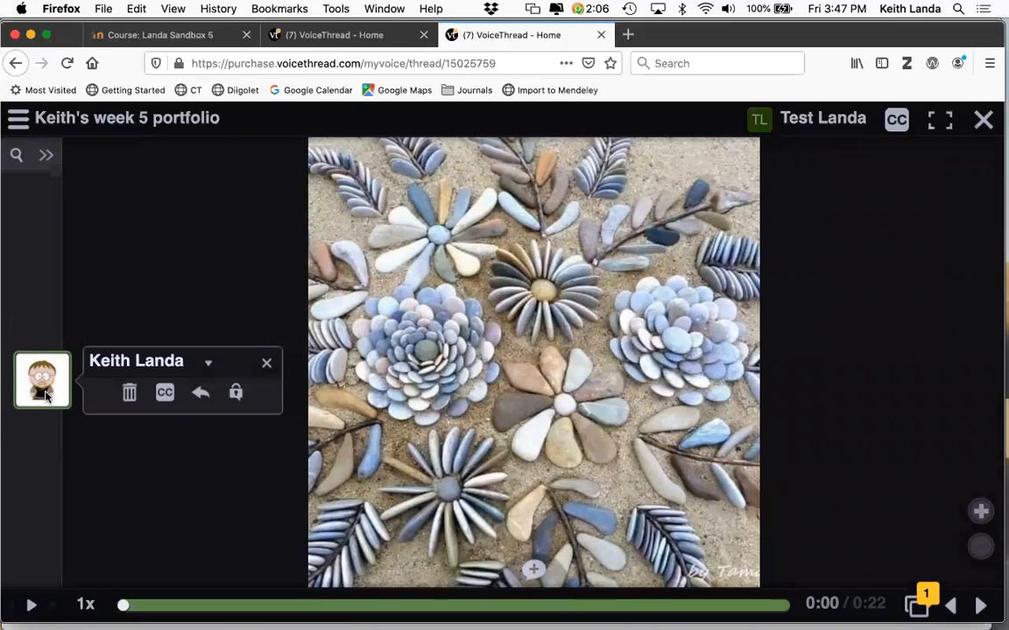
pyautogui.click(46, 395)
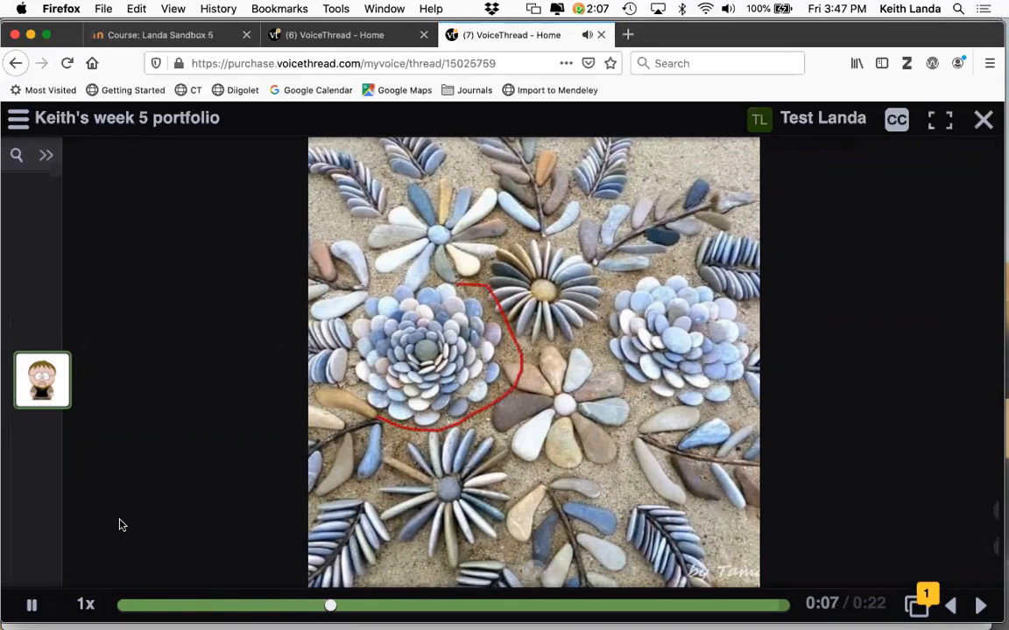
pyautogui.click(31, 606)
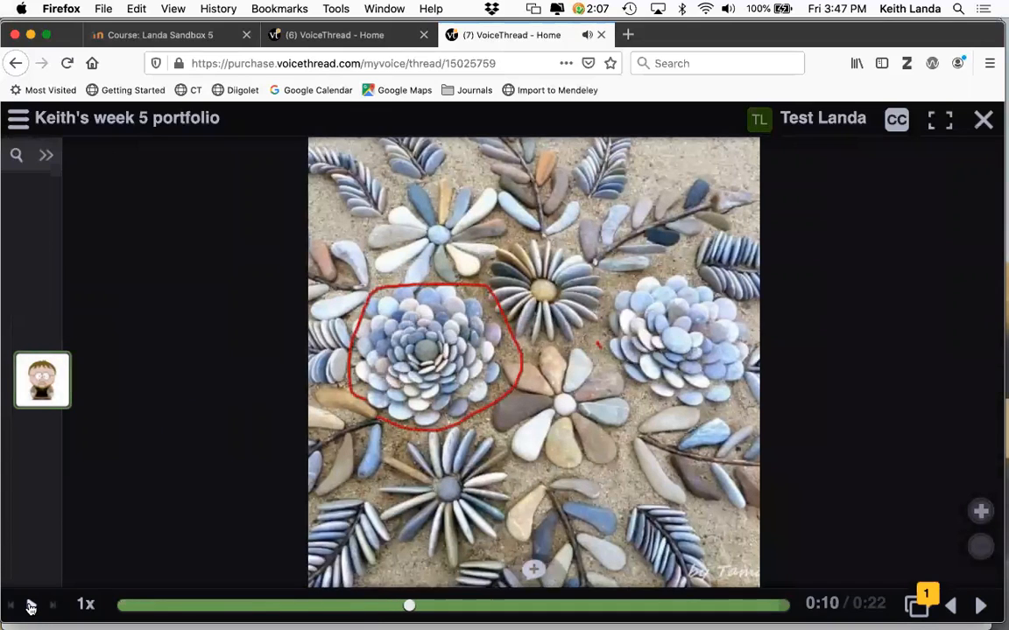
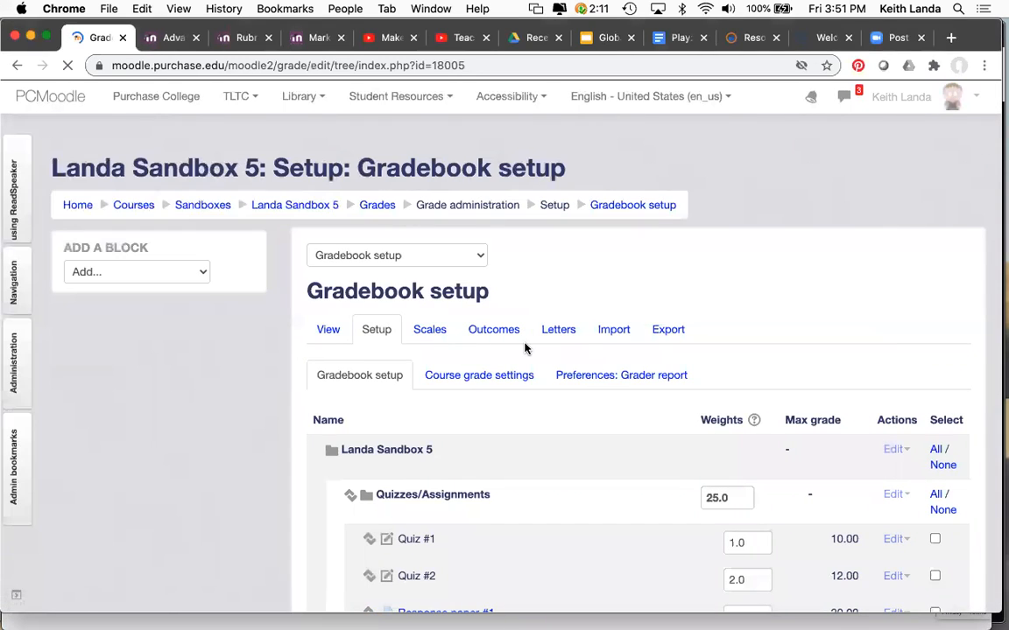
# Step: In the instructor's gradebook in Chrome, show the "week 5 photo submissions" grade item in single view and find the graded student's row
pyautogui.click(324, 336)
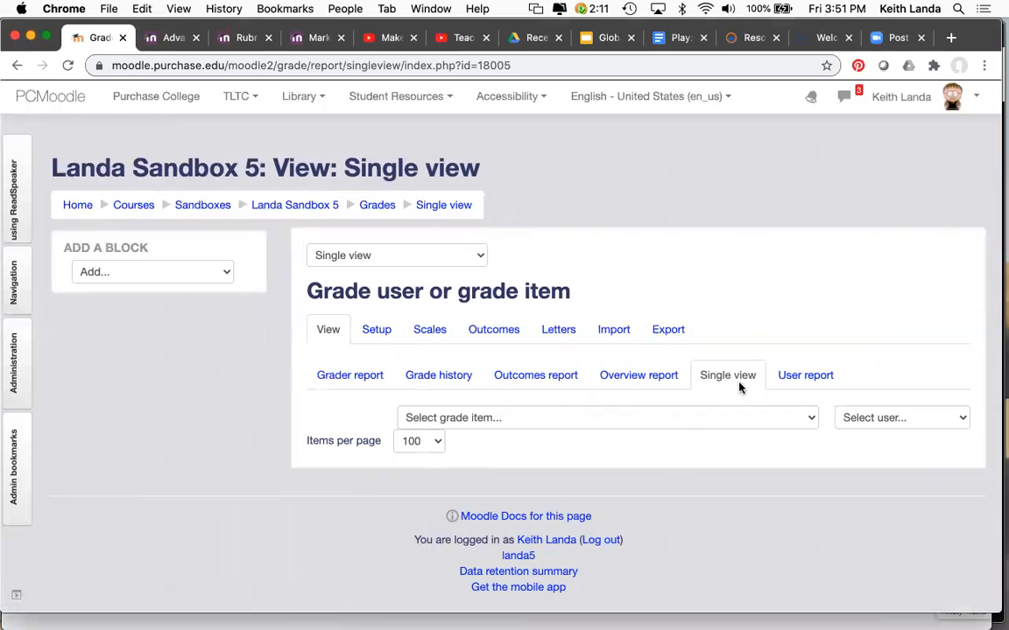
pyautogui.click(765, 417)
pyautogui.scroll(-10, 714, 483)
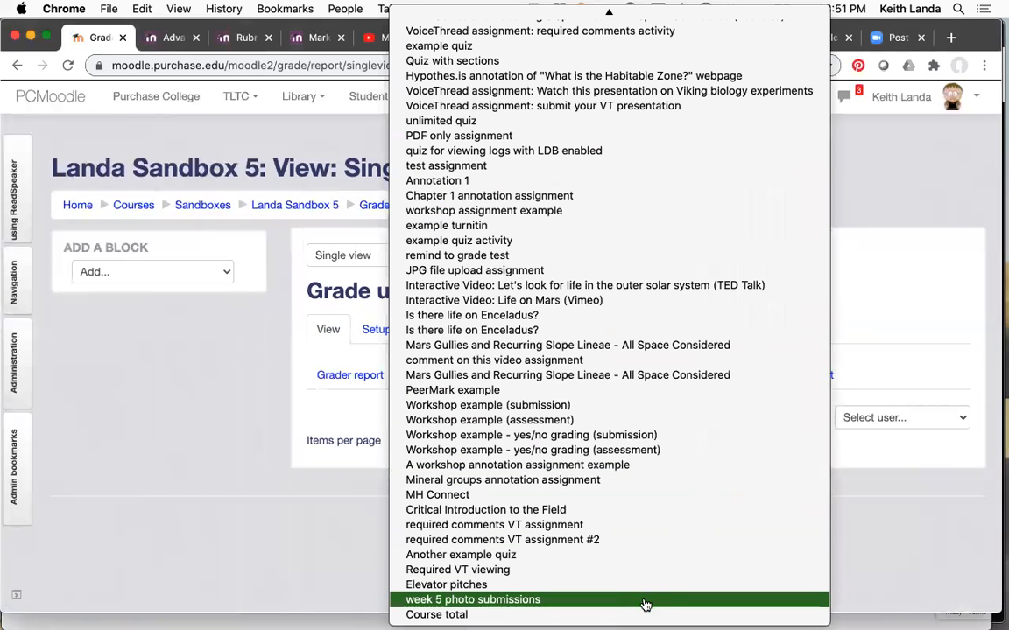
pyautogui.click(644, 599)
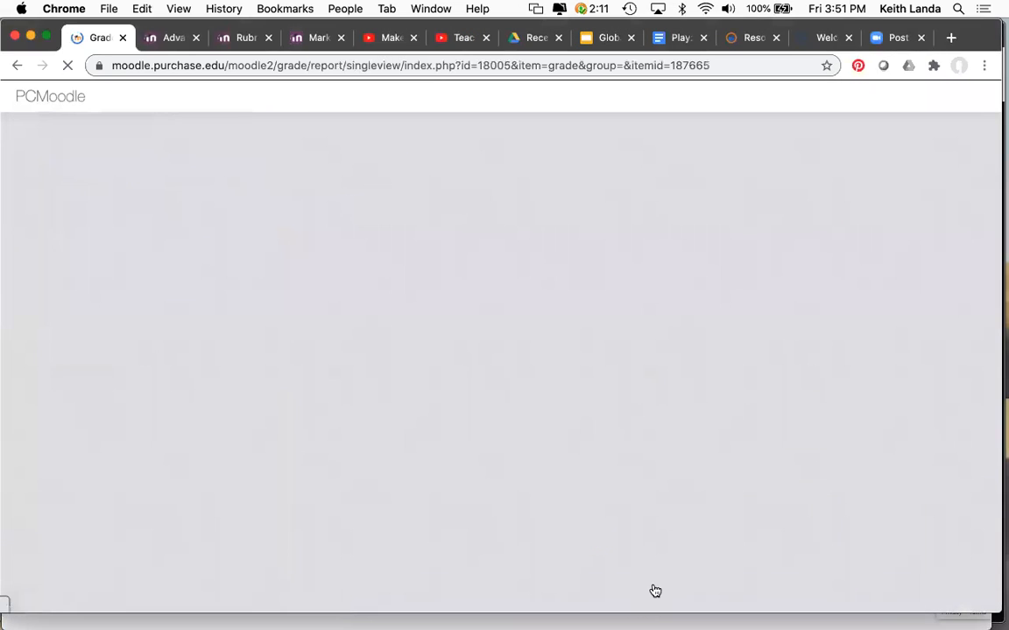
pyautogui.scroll(-5, 707, 515)
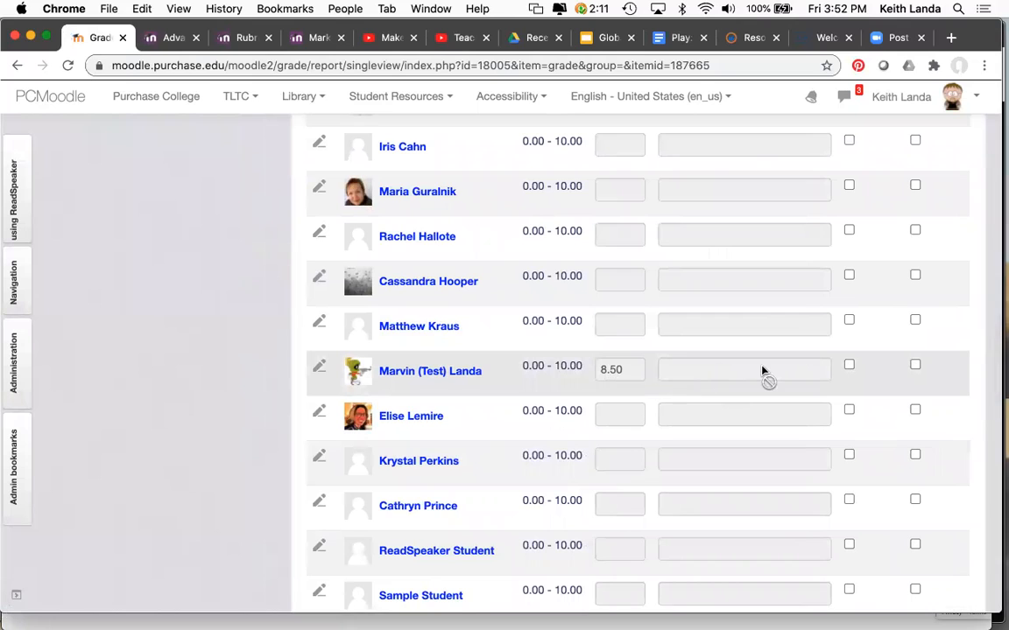
# Step: Turn on the grade override for the graded student and open the feedback field for entry
pyautogui.scroll(3, 763, 372)
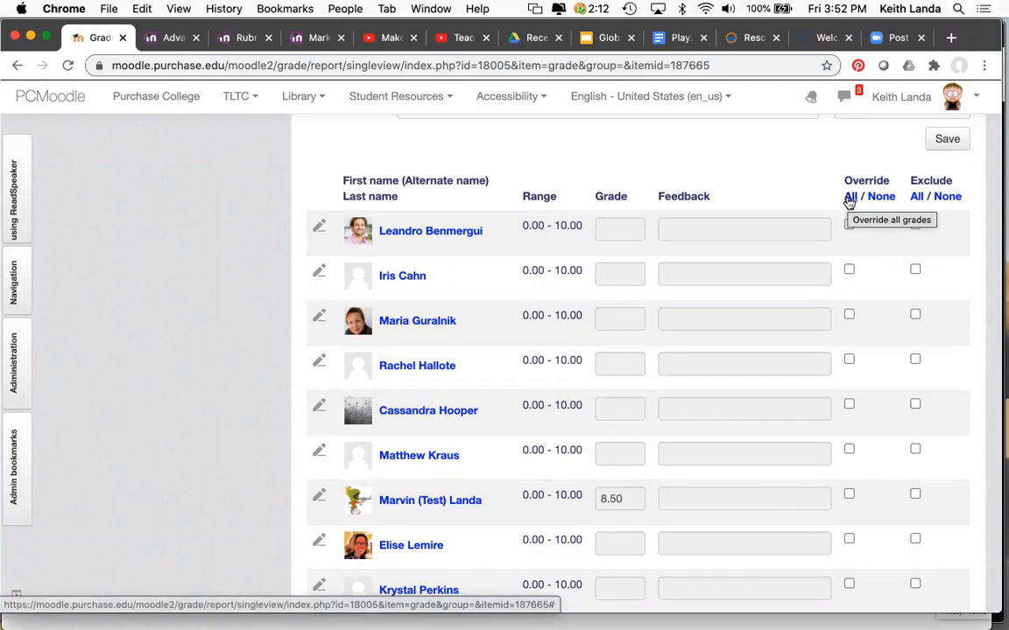
pyautogui.click(850, 496)
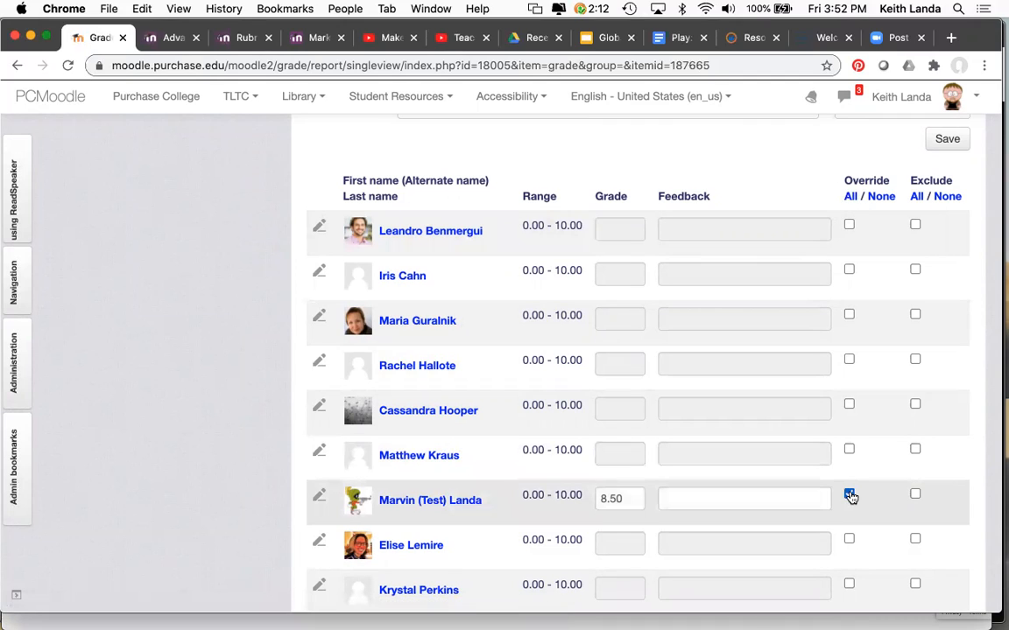
pyautogui.click(775, 500)
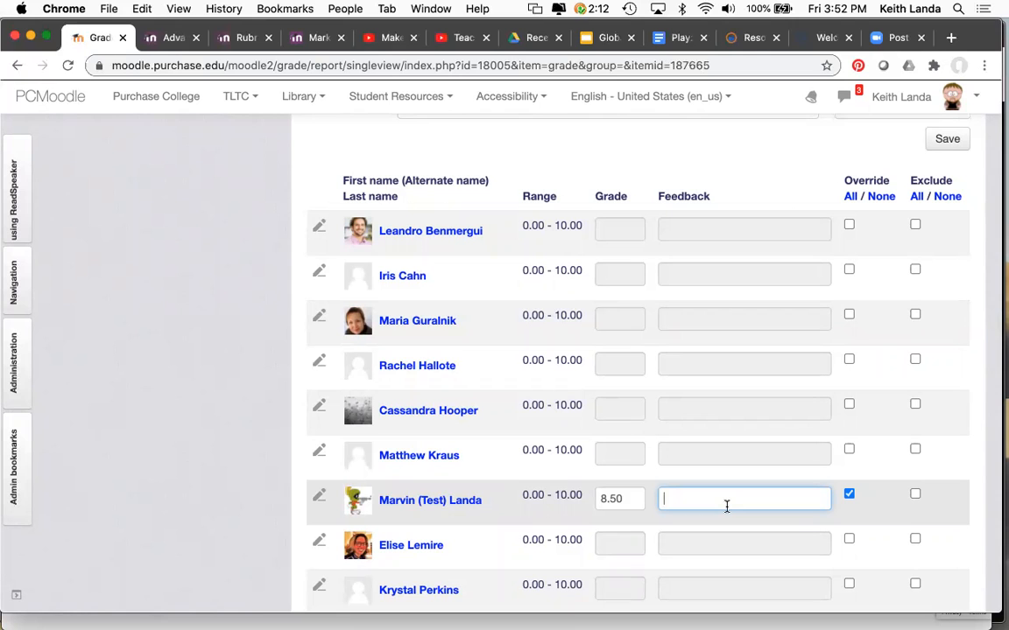
pyautogui.scroll(5, 727, 506)
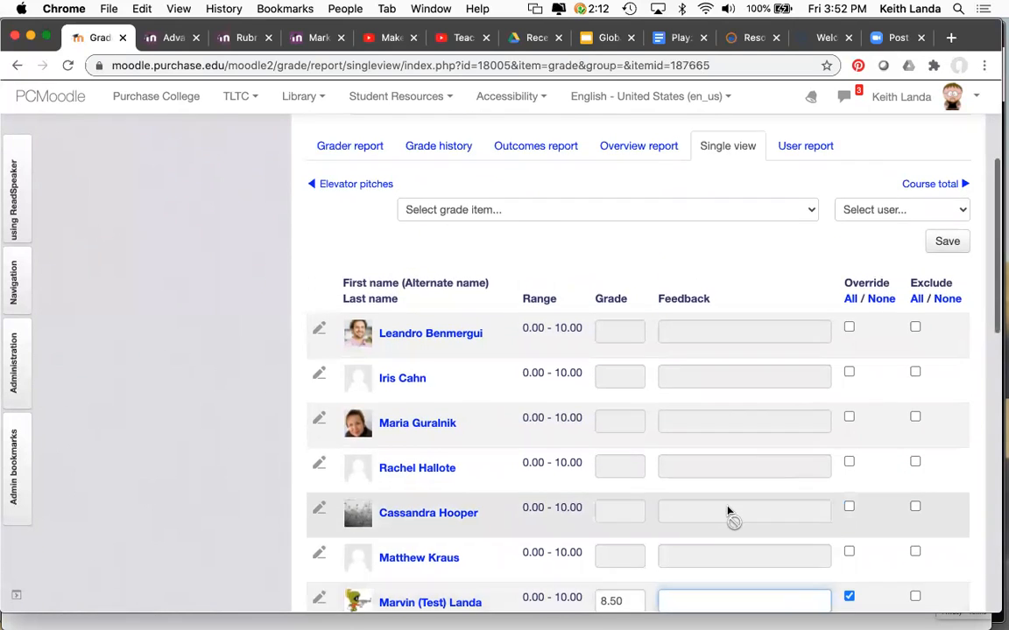
pyautogui.scroll(3, 727, 514)
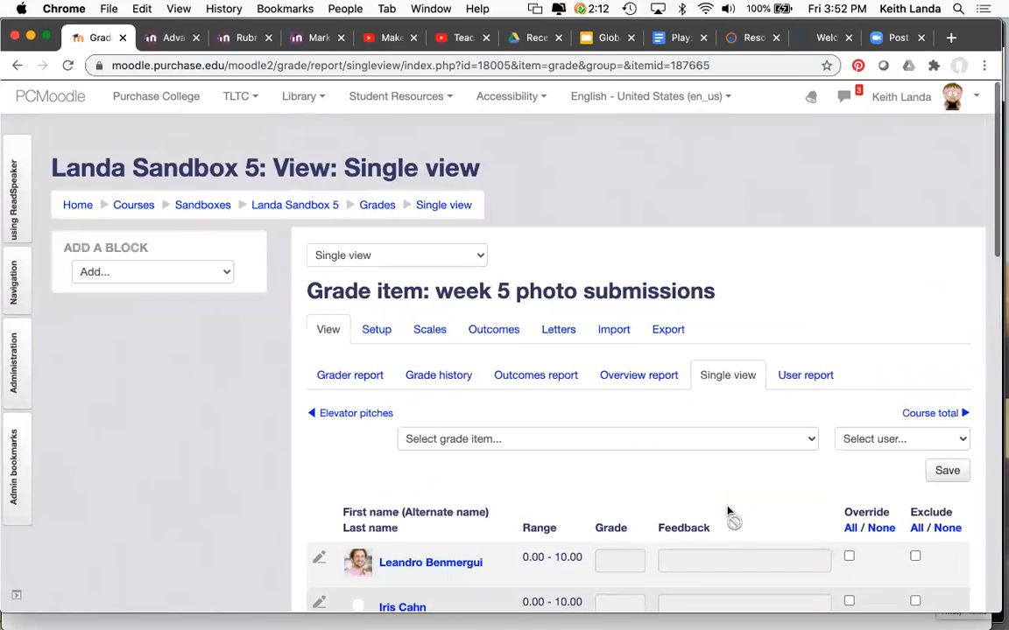
# Step: Return to the course, open the student's submission in "week 5 photo submissions" and show the overview of its slides
pyautogui.click(314, 209)
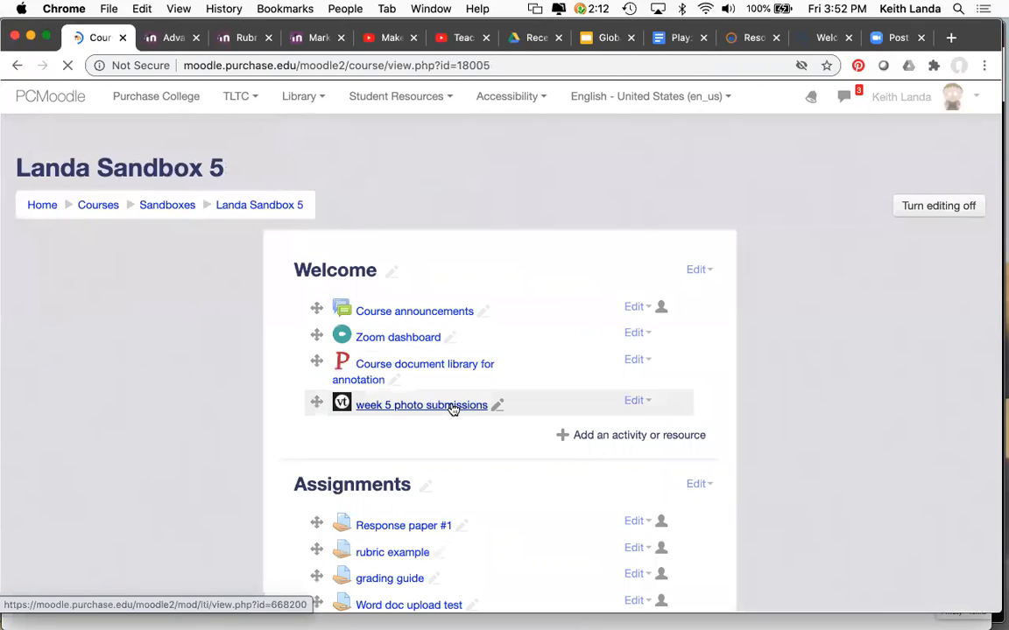
pyautogui.click(453, 408)
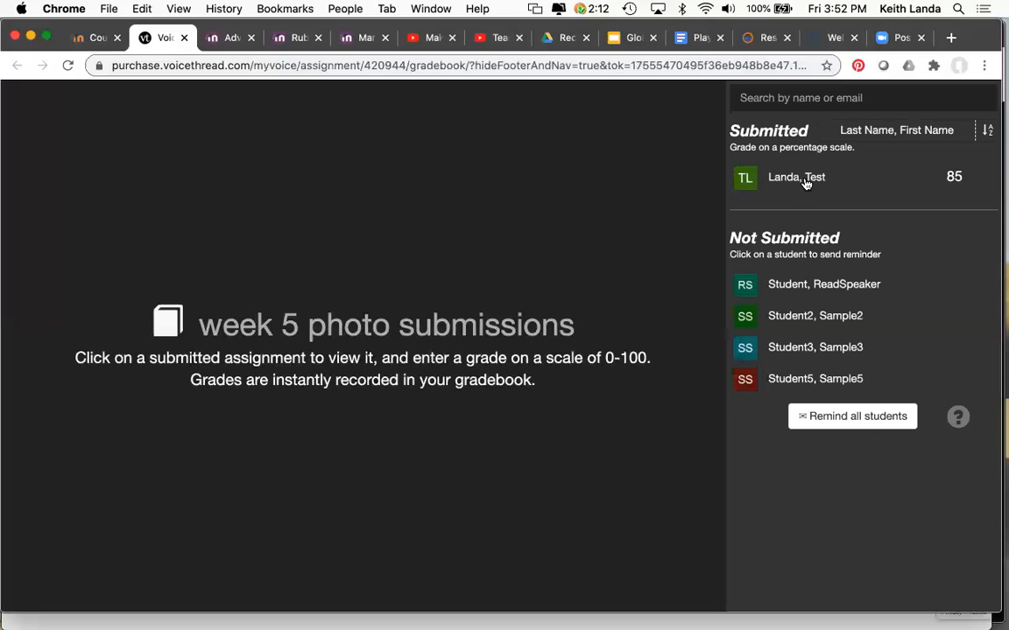
pyautogui.click(806, 182)
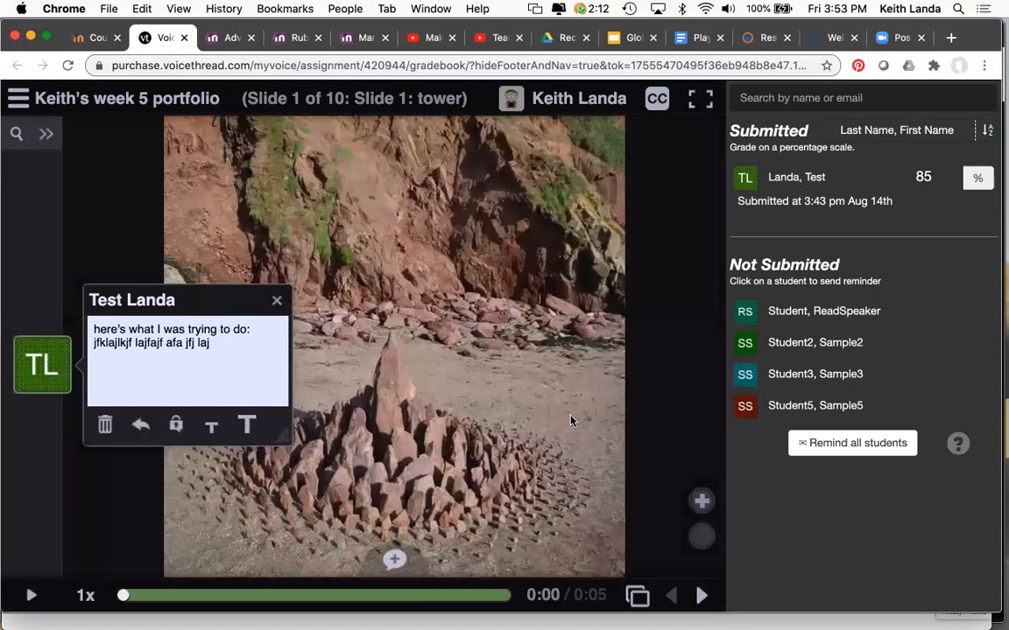
pyautogui.click(637, 596)
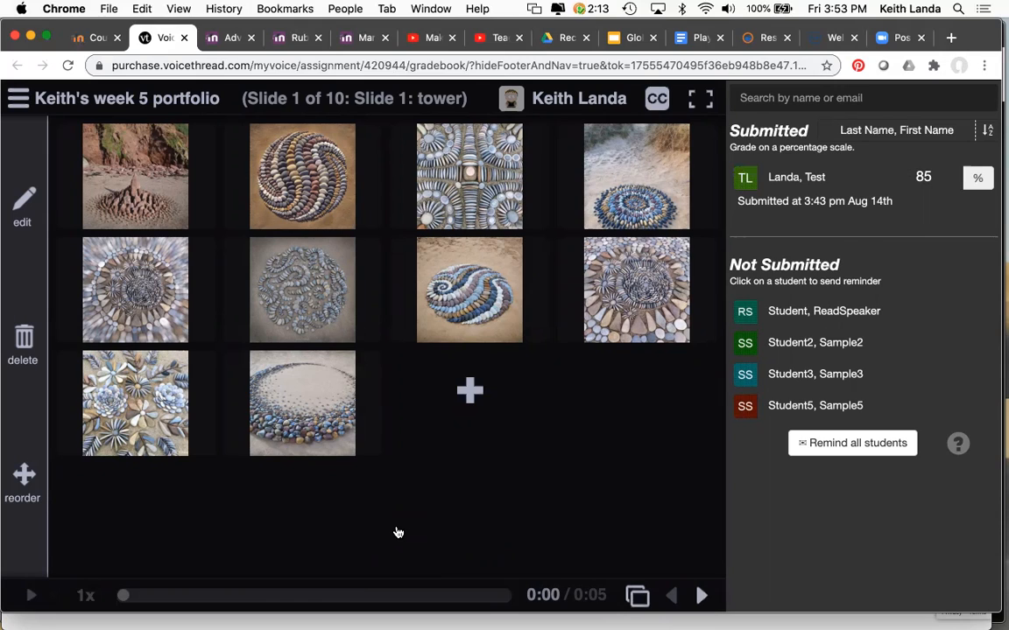
# Step: Add a new slide after the tenth one by recording a webcam feedback video, stop the recording and save it
pyautogui.click(470, 394)
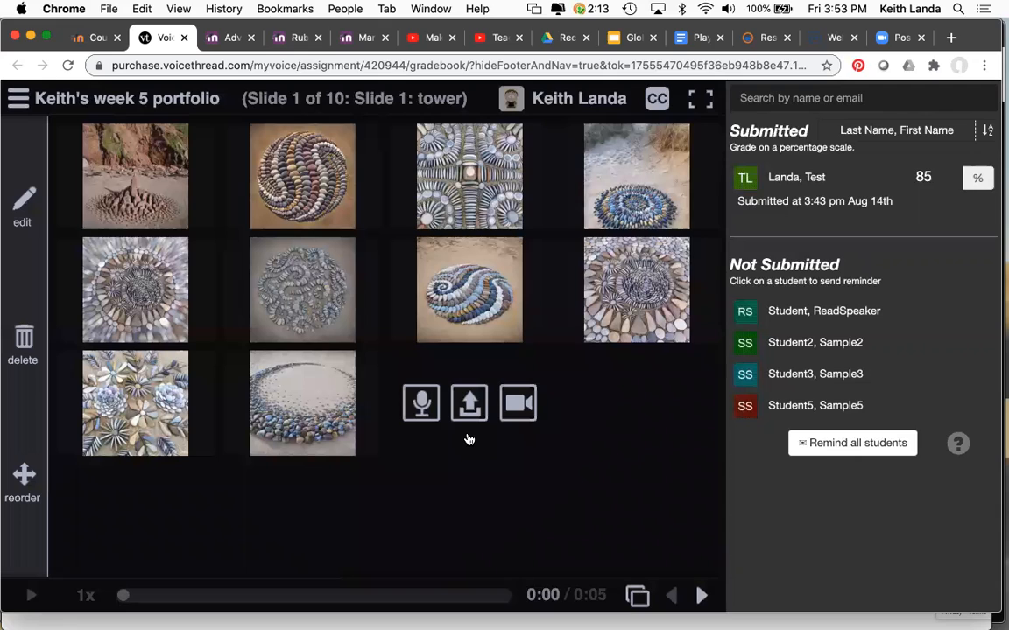
pyautogui.click(520, 408)
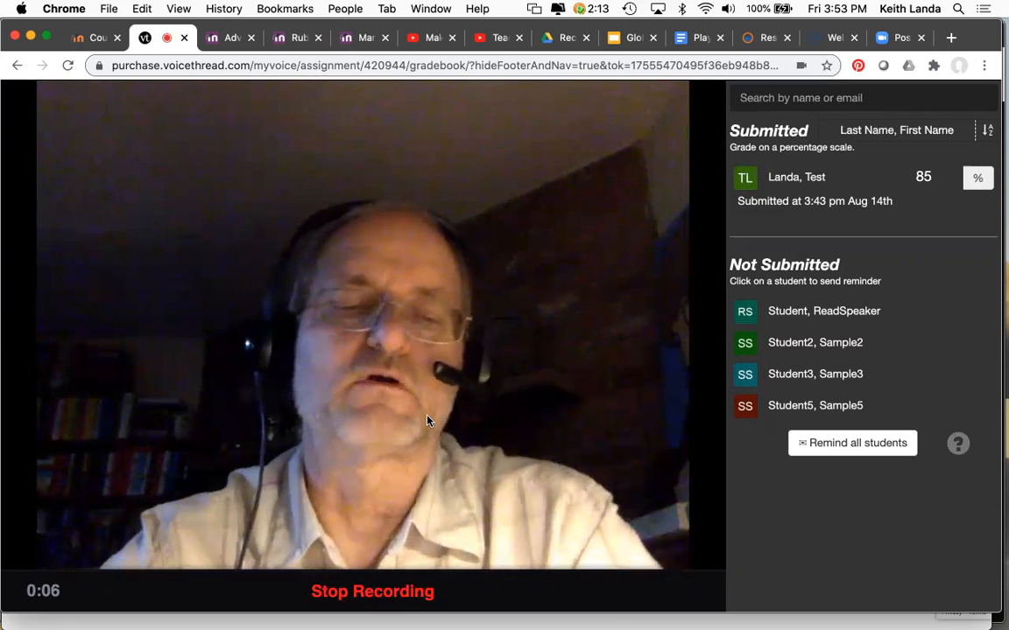
pyautogui.click(365, 592)
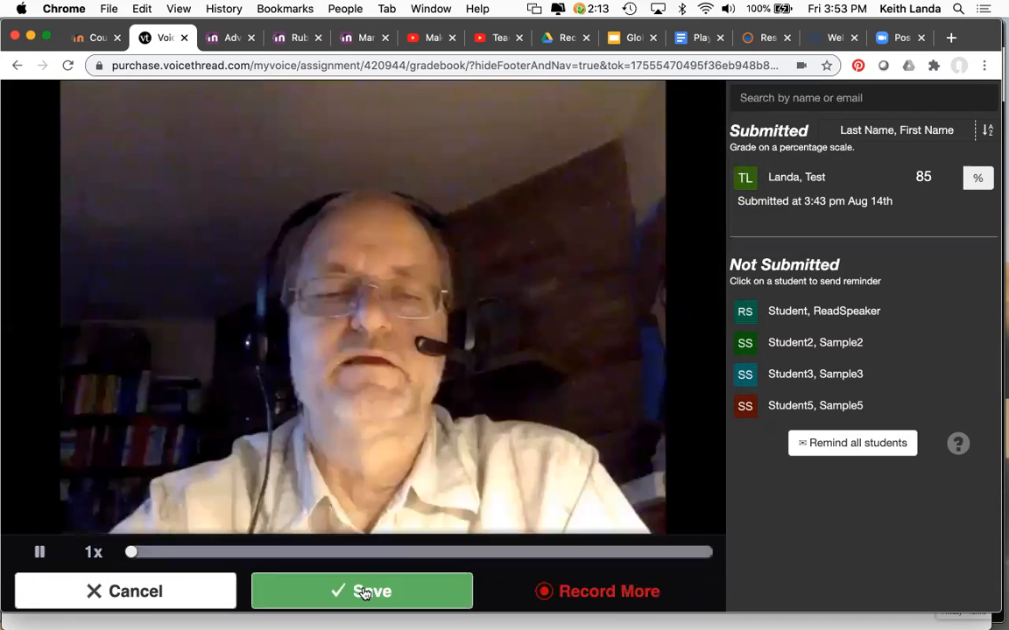
pyautogui.click(366, 593)
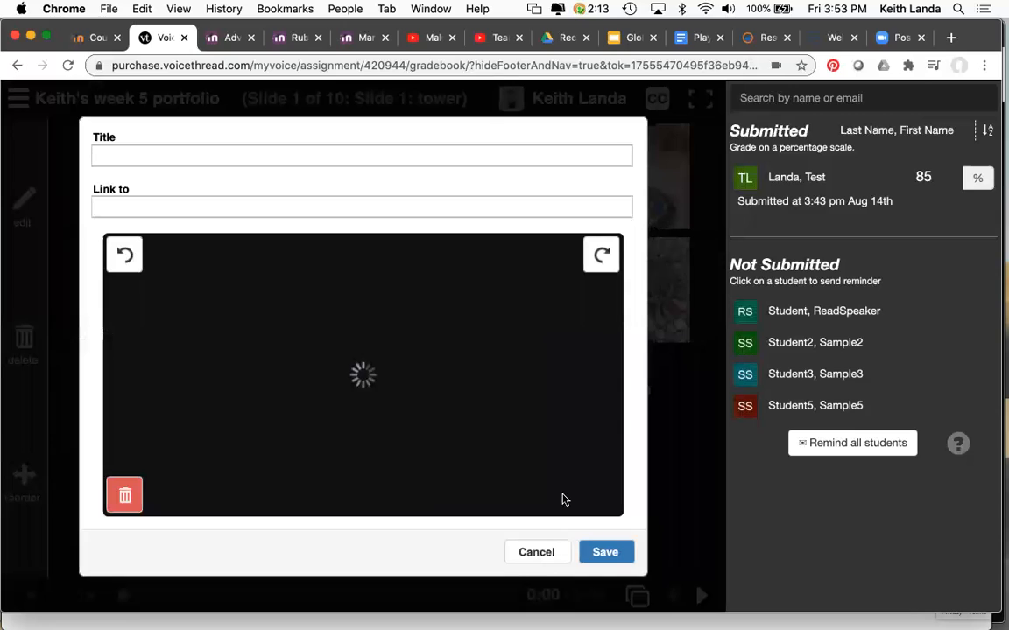
# Step: Title the new video slide "portfolio feedback" and save it to the student's VoiceThread
pyautogui.click(302, 162)
pyautogui.write('po')
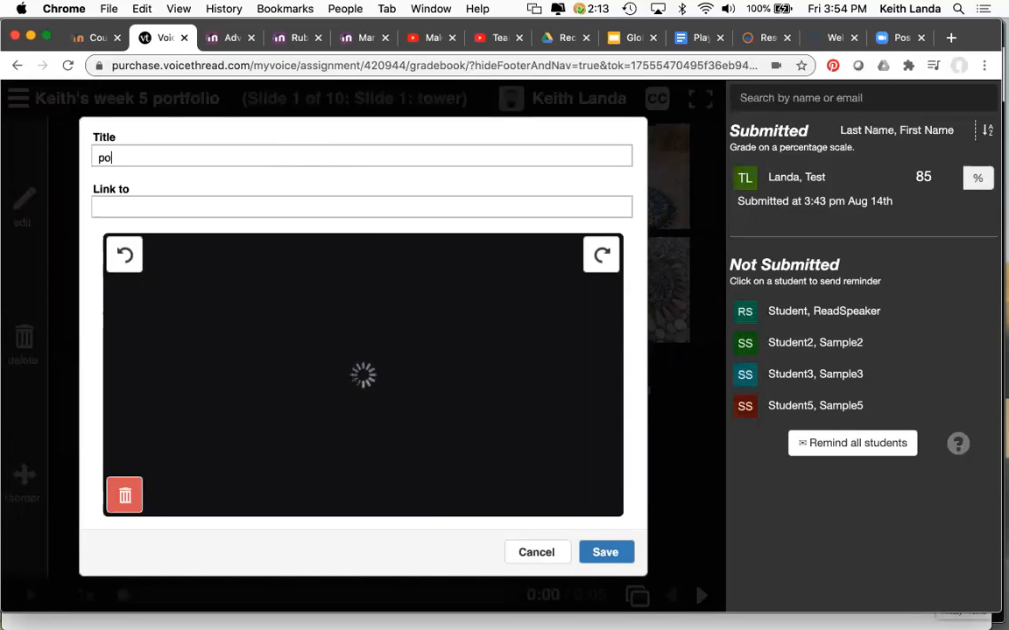
pyautogui.write('rtfolio fe')
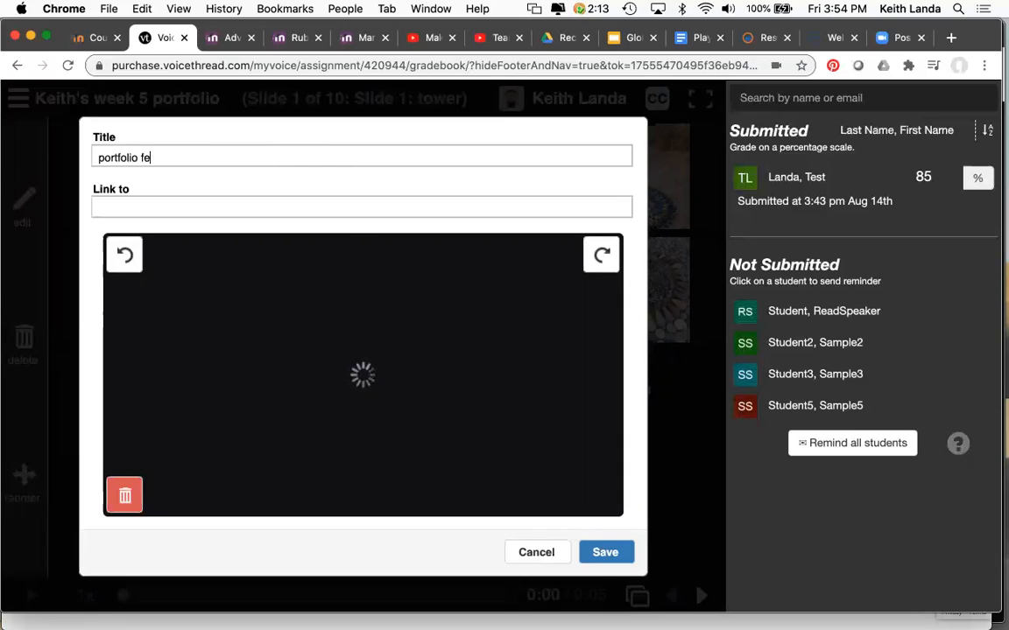
pyautogui.write('edback')
pyautogui.click(607, 552)
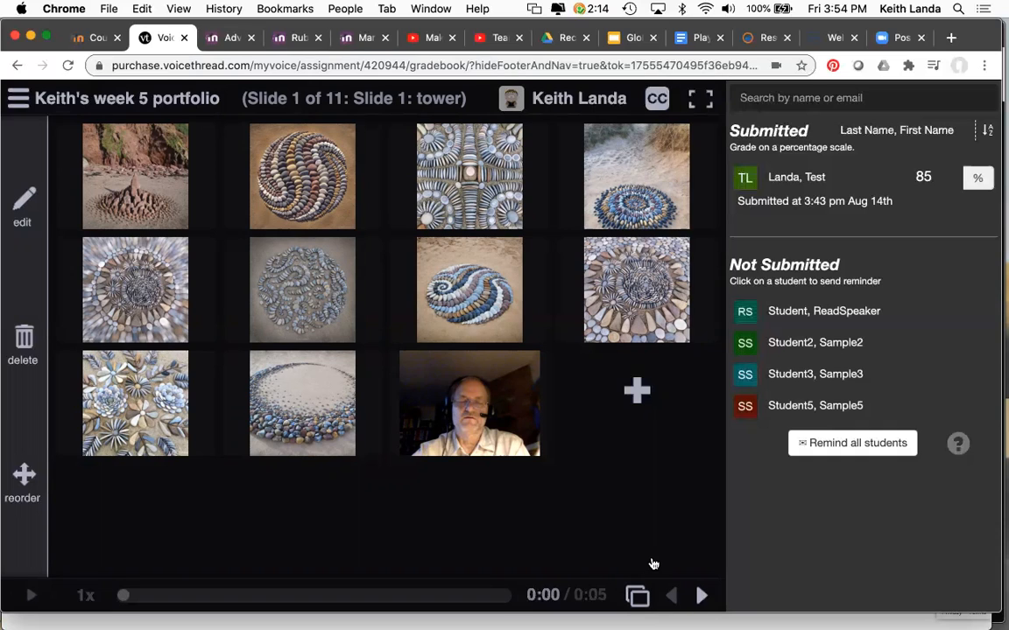
# Step: Close the VoiceThread submission and look over the Assignments section of the Landa Sandbox 5 course page
pyautogui.click(186, 38)
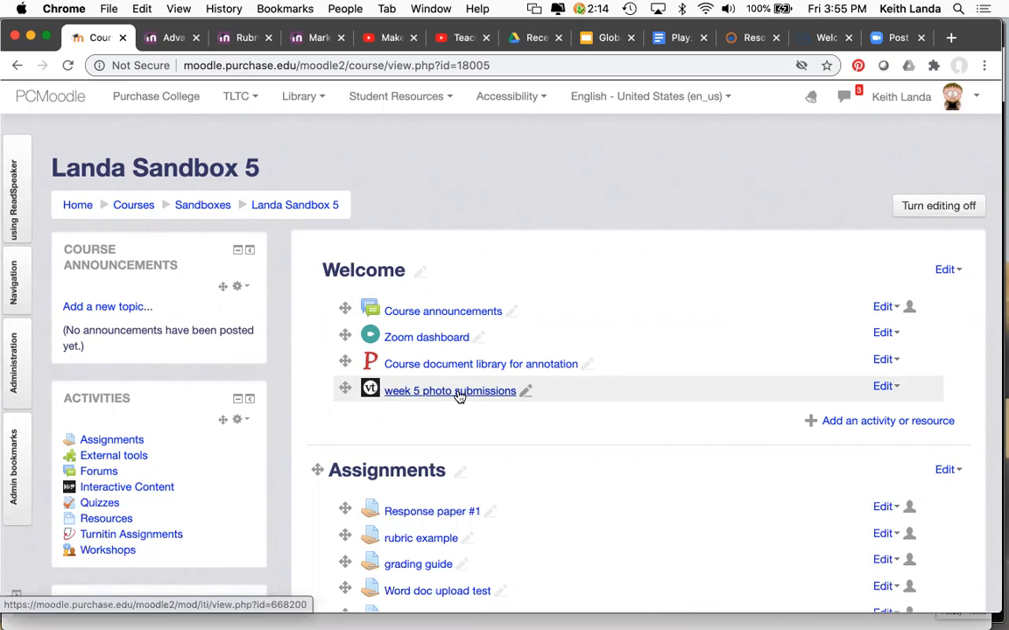
pyautogui.scroll(-3, 514, 447)
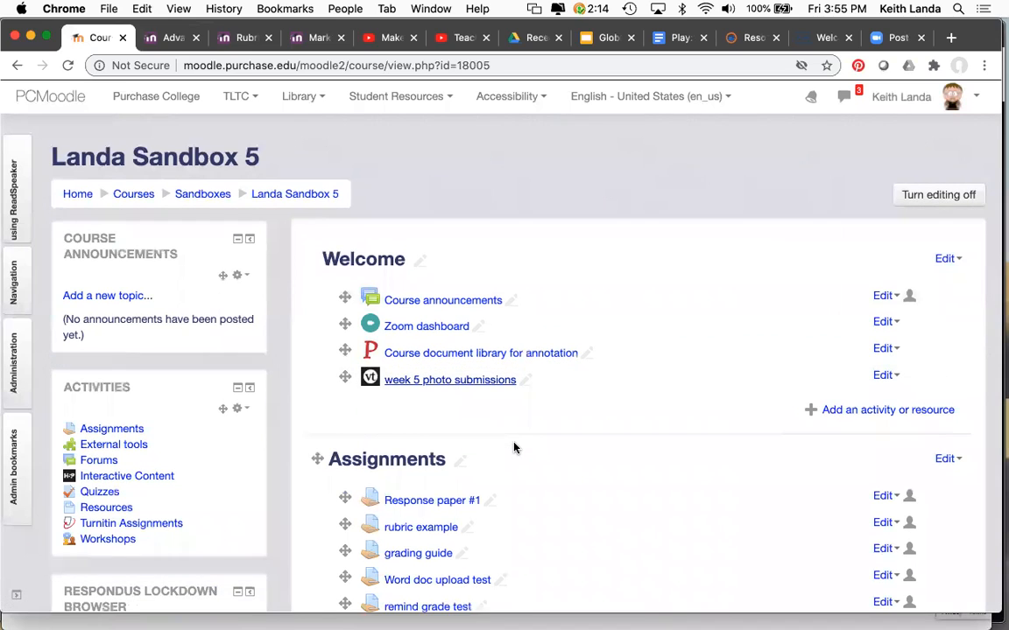
pyautogui.scroll(-2, 514, 447)
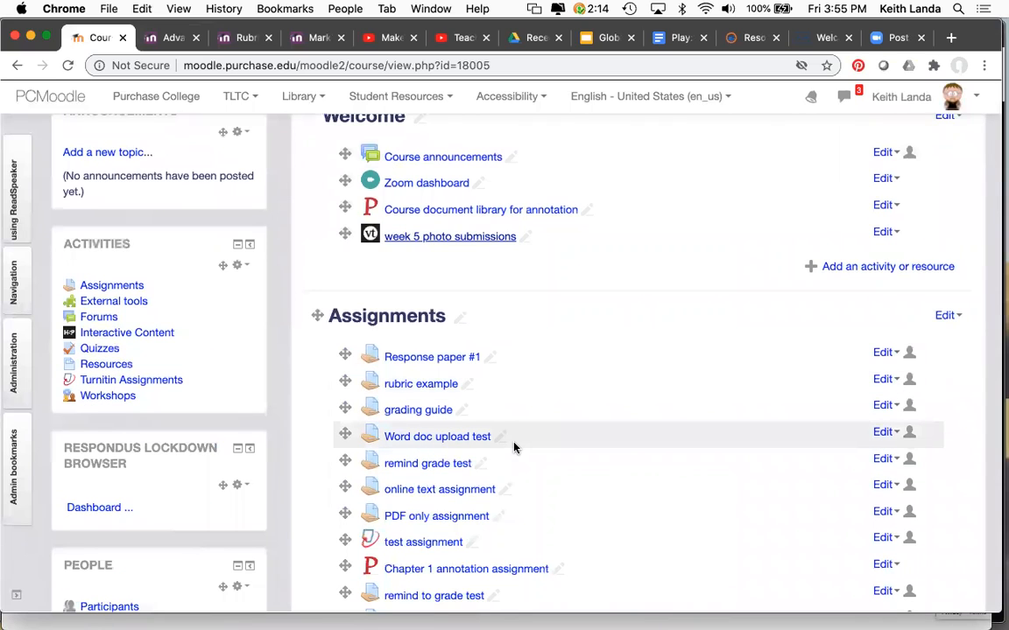